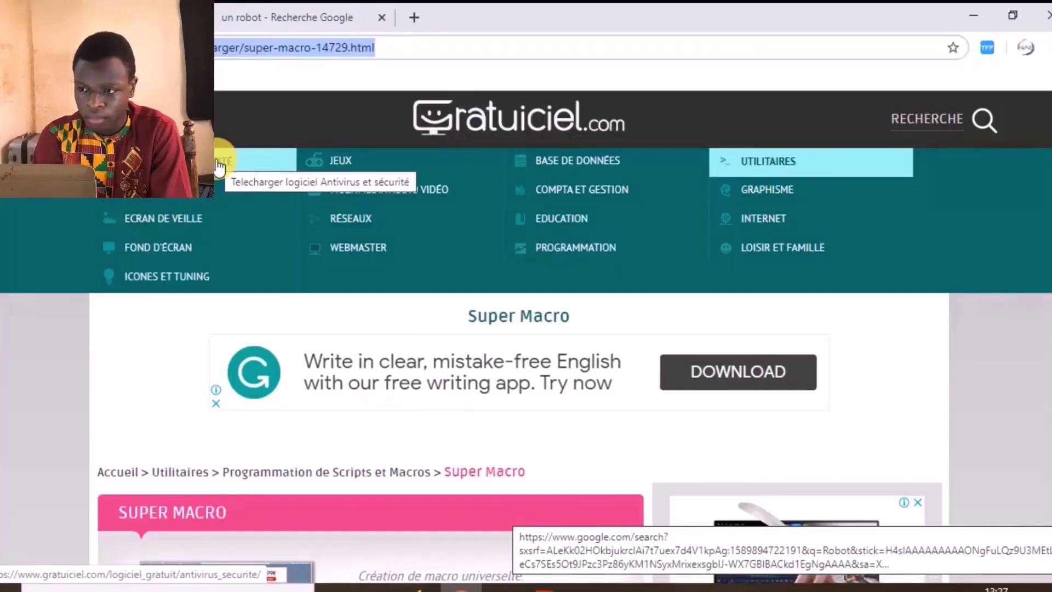
# - Request the download of the French freeware version of Super Macro from its Gratuiciel page
pyautogui.click(1047, 228)
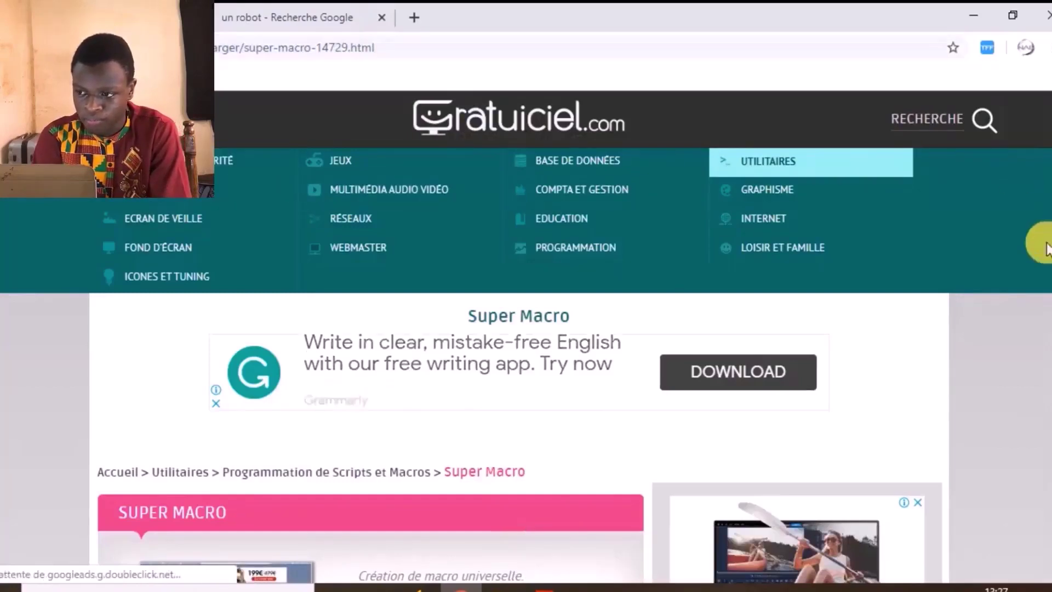
pyautogui.scroll(-9, 1045, 242)
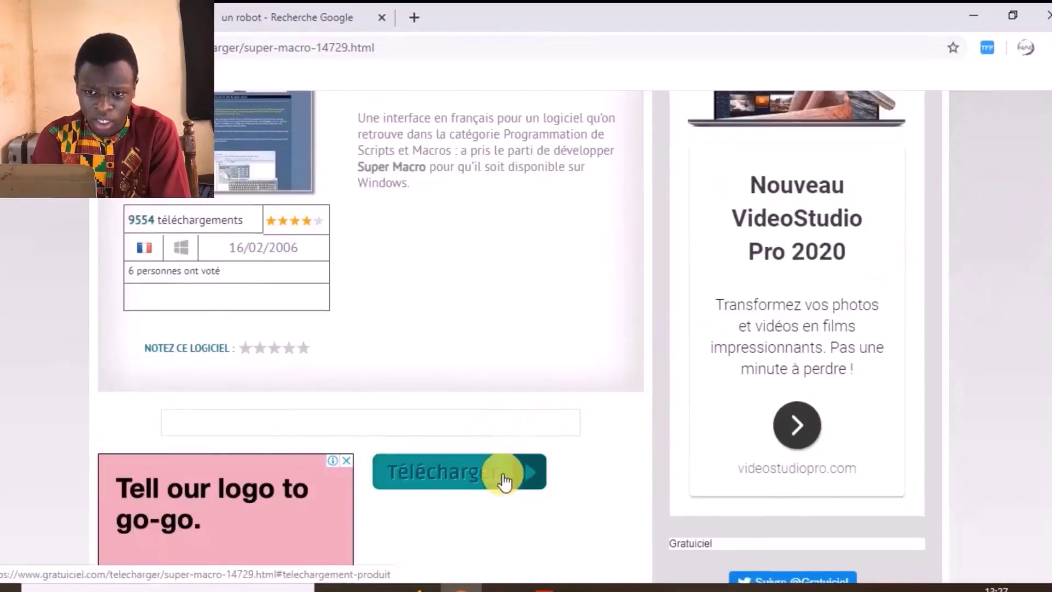
pyautogui.click(504, 481)
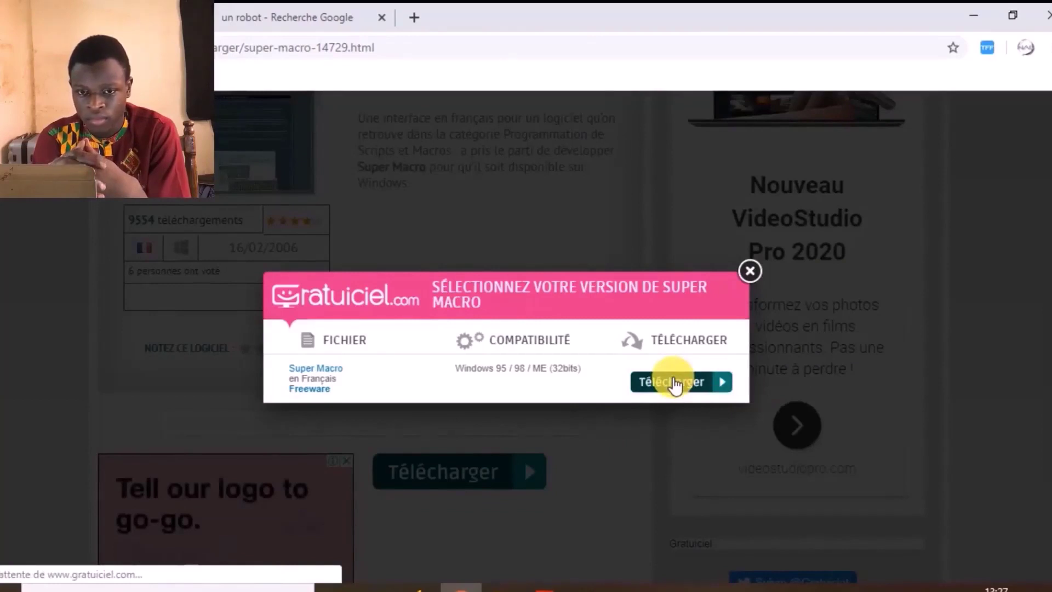
pyautogui.click(675, 382)
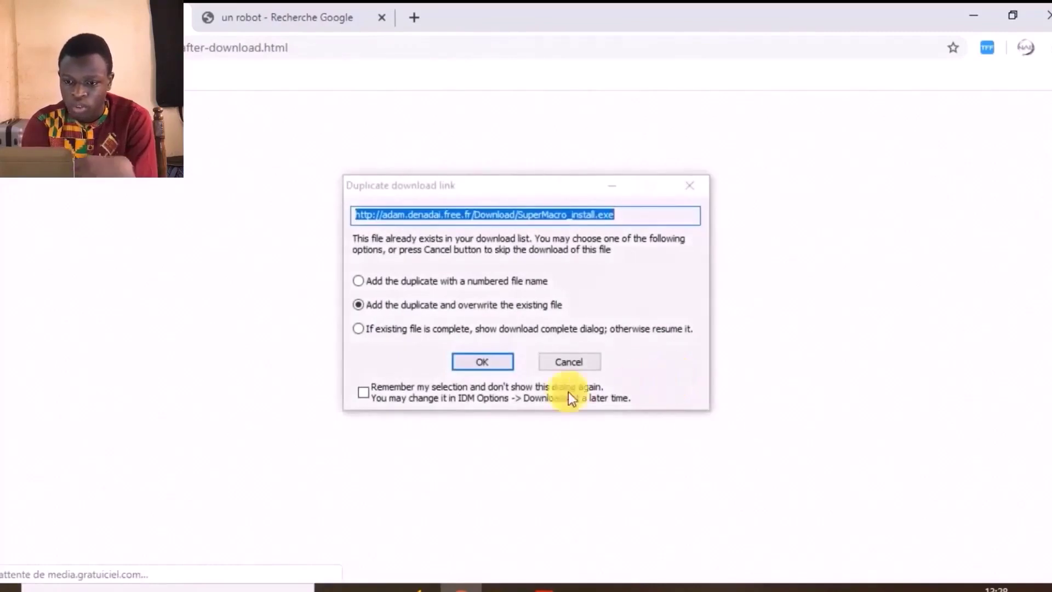
# - Start downloading SuperMacro_install.exe with the duplicate overwriting the existing file, and pause the transfer
pyautogui.click(474, 363)
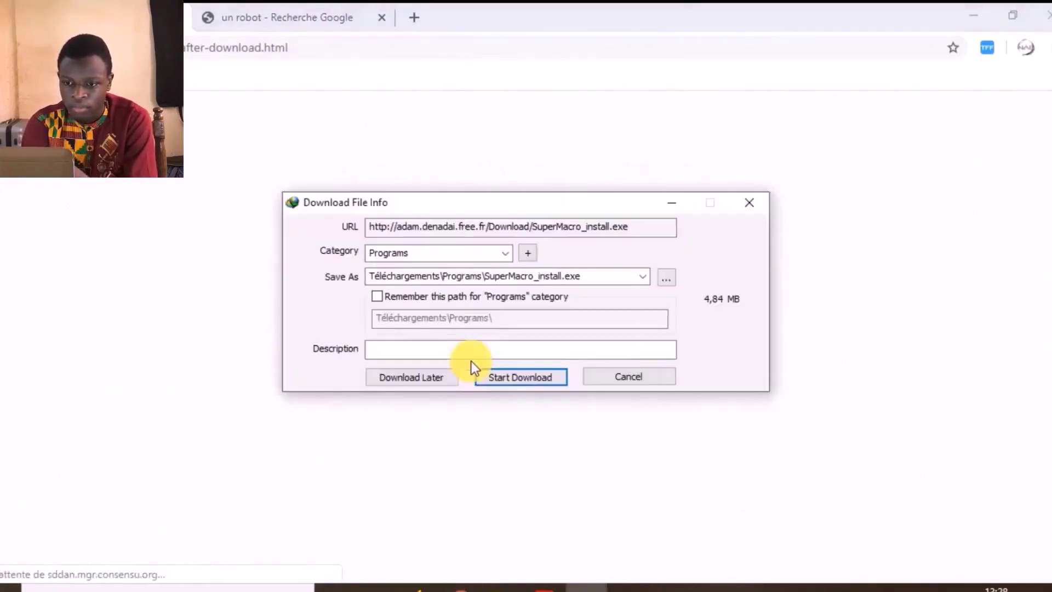
pyautogui.click(506, 375)
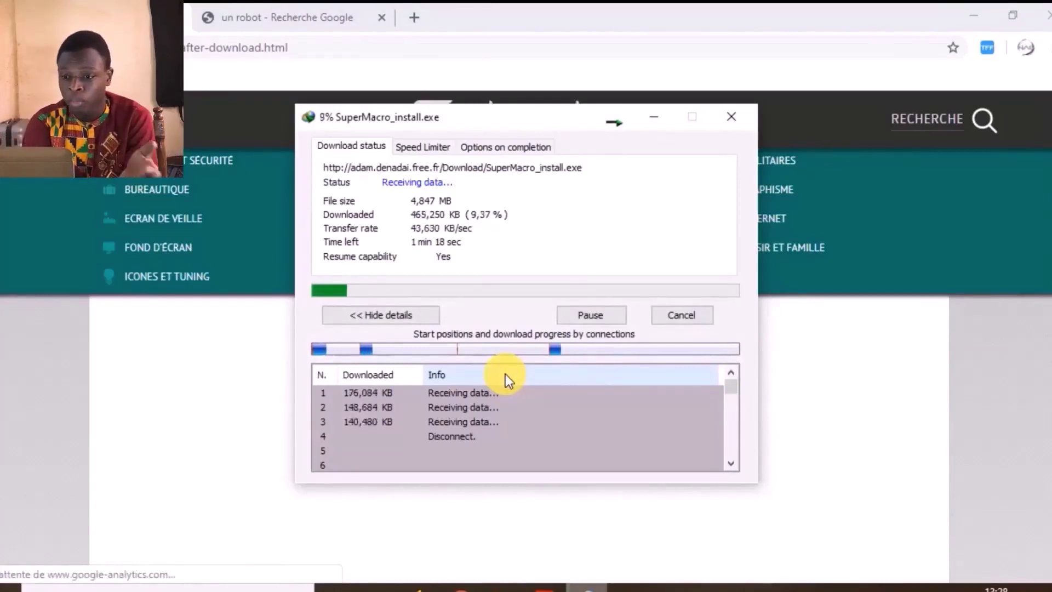
pyautogui.click(600, 314)
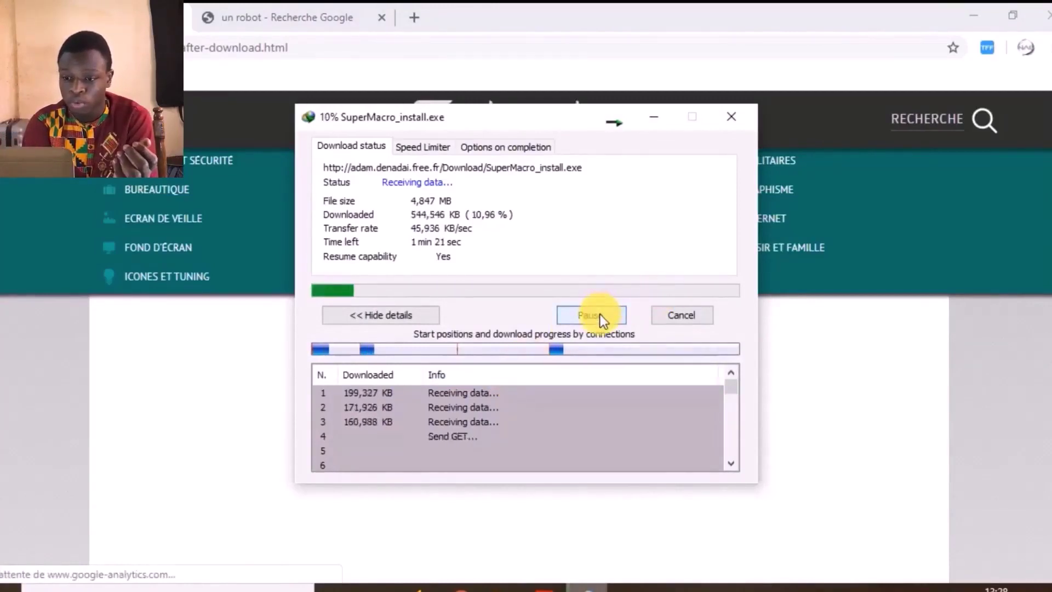
# - Switch to File Explorer and run SuperMacro_install from the Programs folder in Téléchargements
pyautogui.moveTo(502, 584)
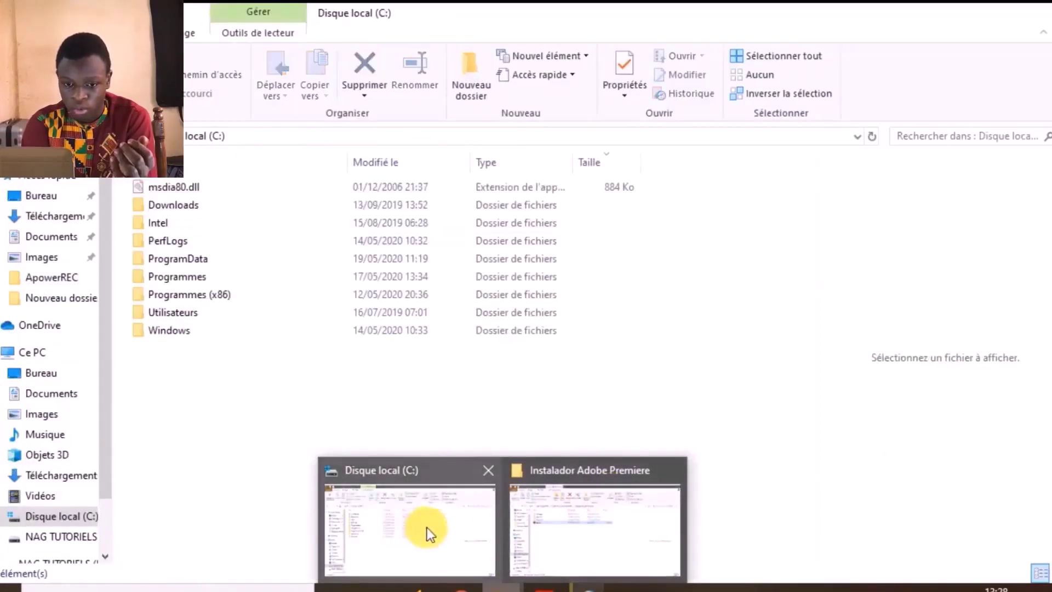
pyautogui.click(426, 527)
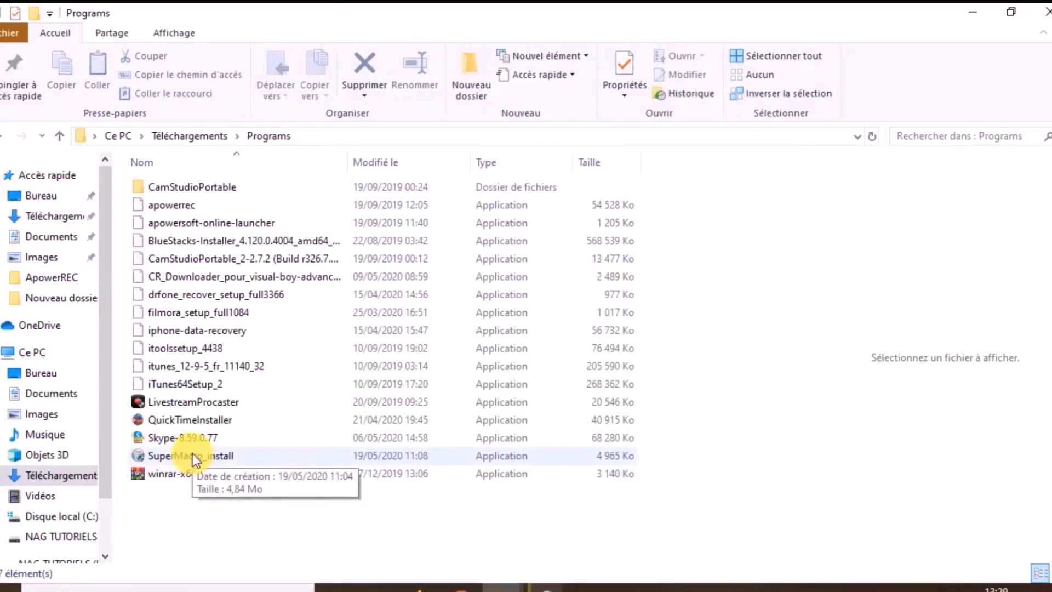
pyautogui.click(192, 454)
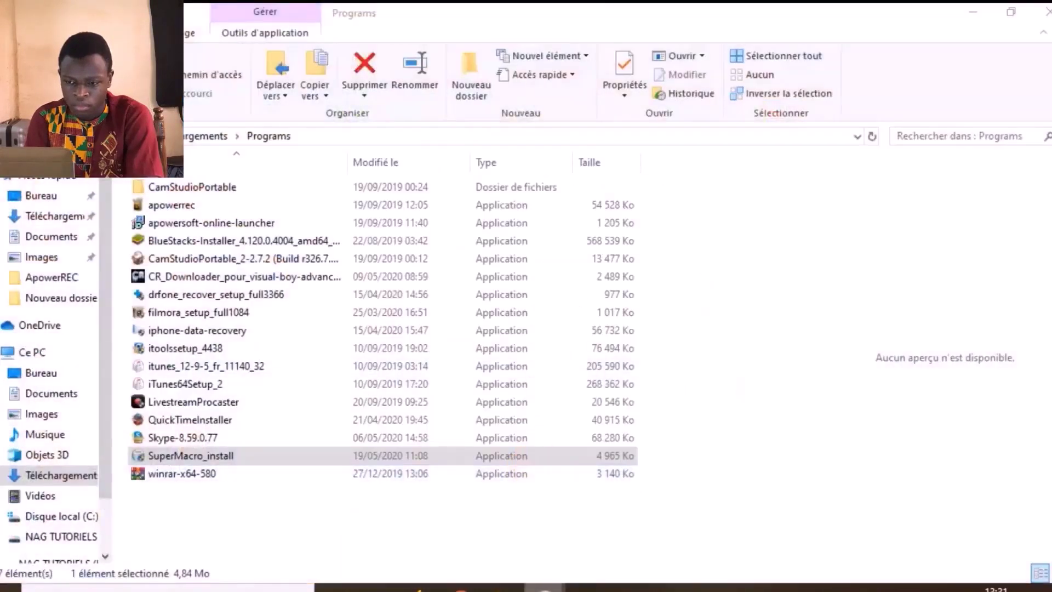
# - Quit the extra instances of the Super macro 3.1 installer, confirming the exit for each
pyautogui.moveTo(545, 588)
pyautogui.click(519, 534)
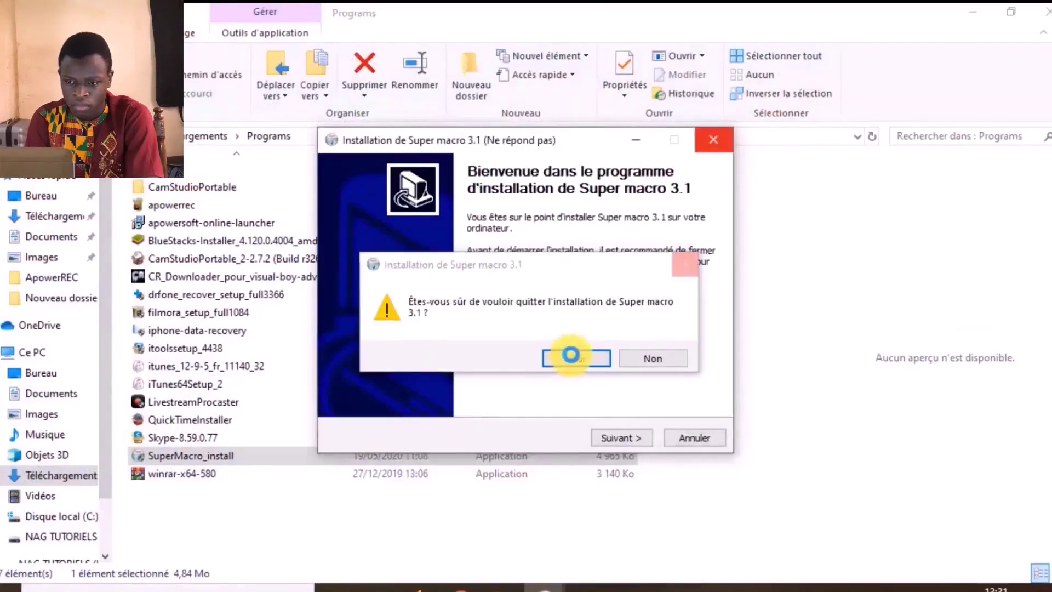
pyautogui.click(571, 357)
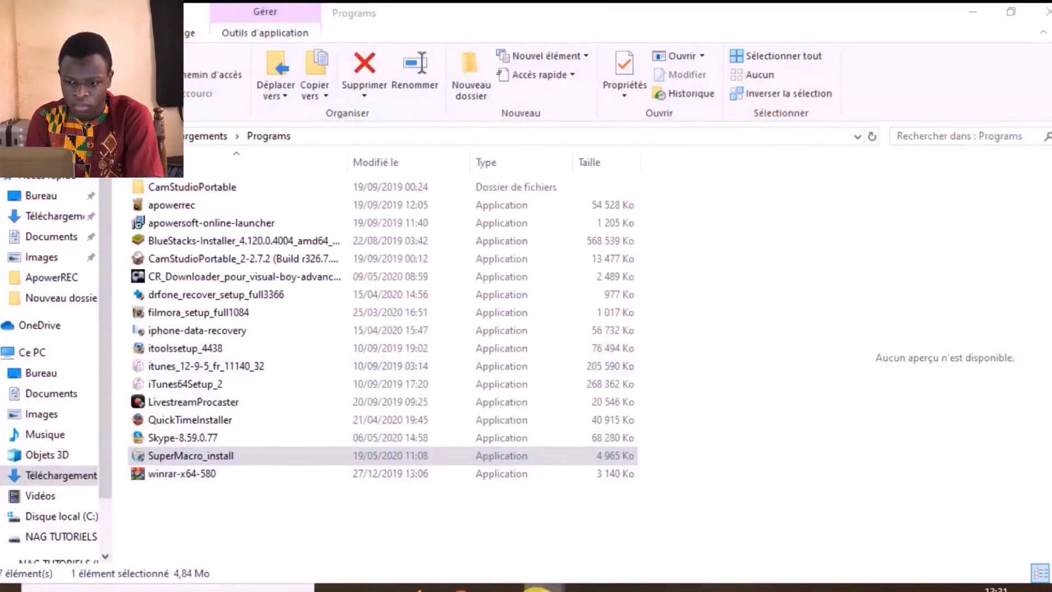
pyautogui.moveTo(545, 587)
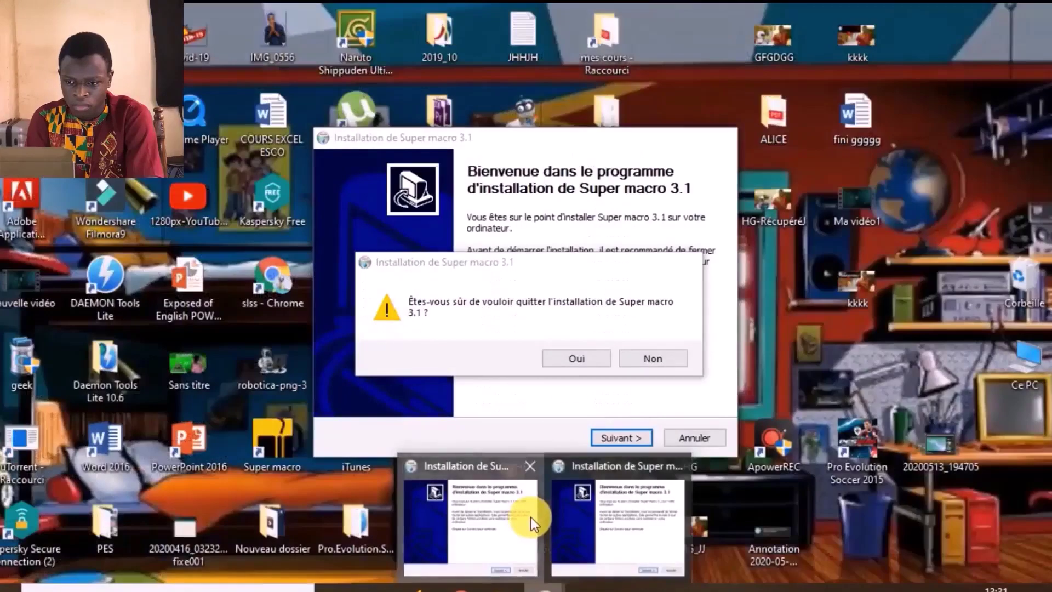
pyautogui.click(531, 517)
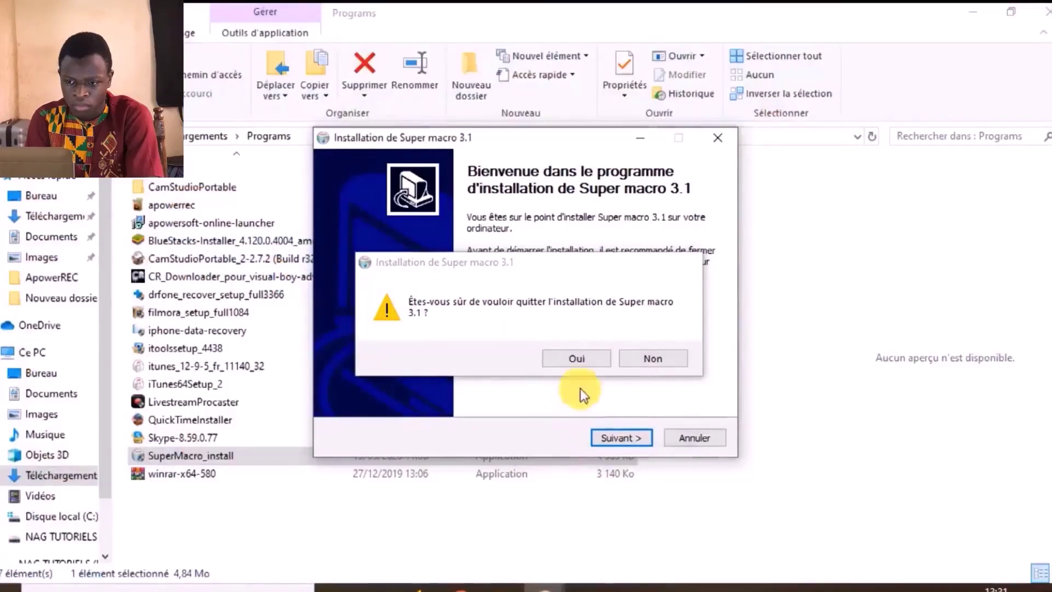
pyautogui.click(591, 362)
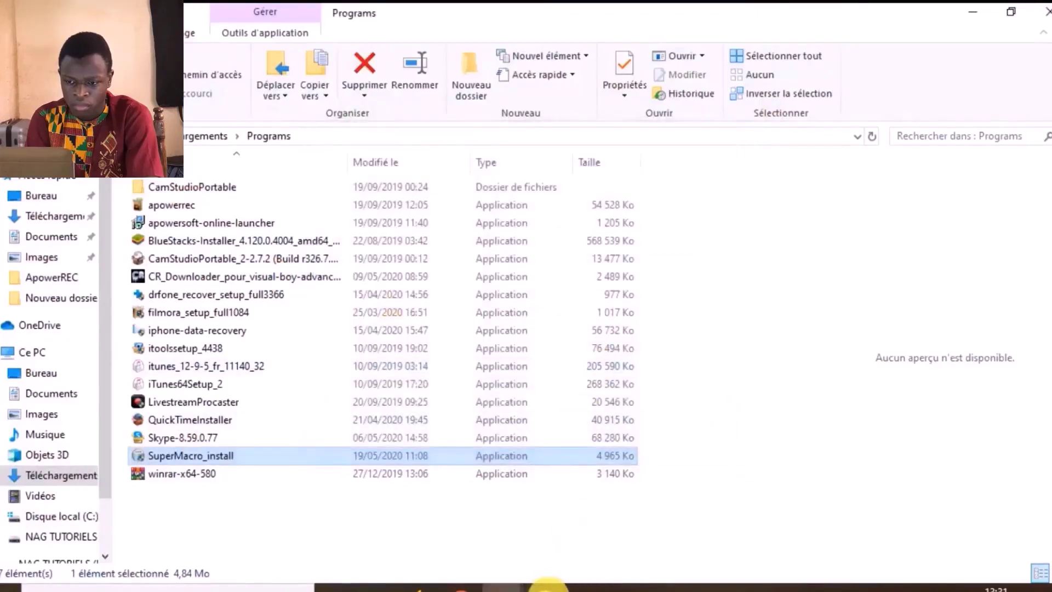
# - Install Super macro 3.1 in the proposed folder, accepting the licence and dismissing the program compatibility assistant
pyautogui.click(546, 586)
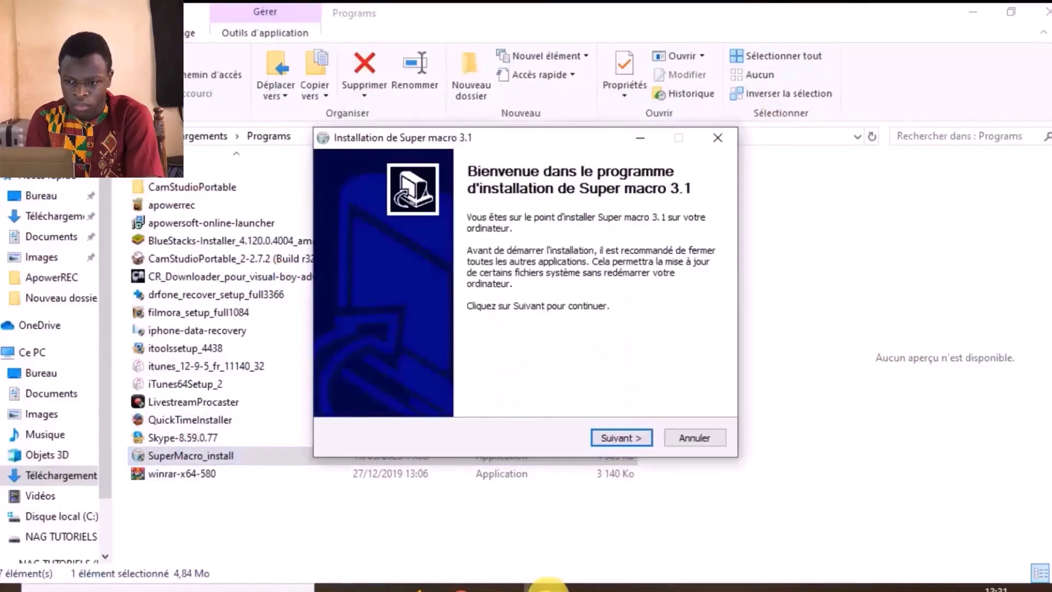
pyautogui.click(617, 439)
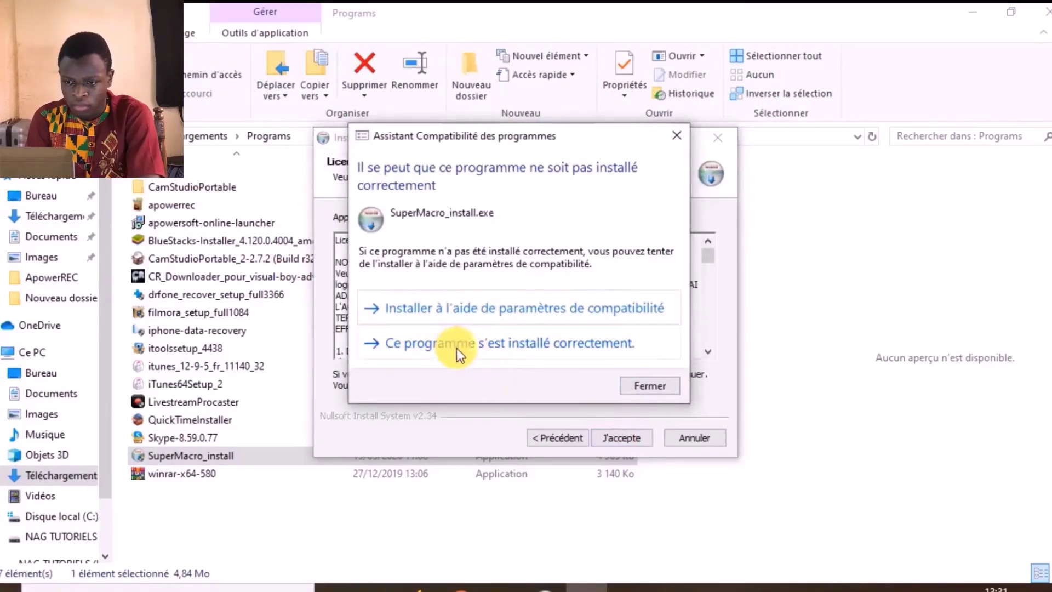
pyautogui.click(675, 386)
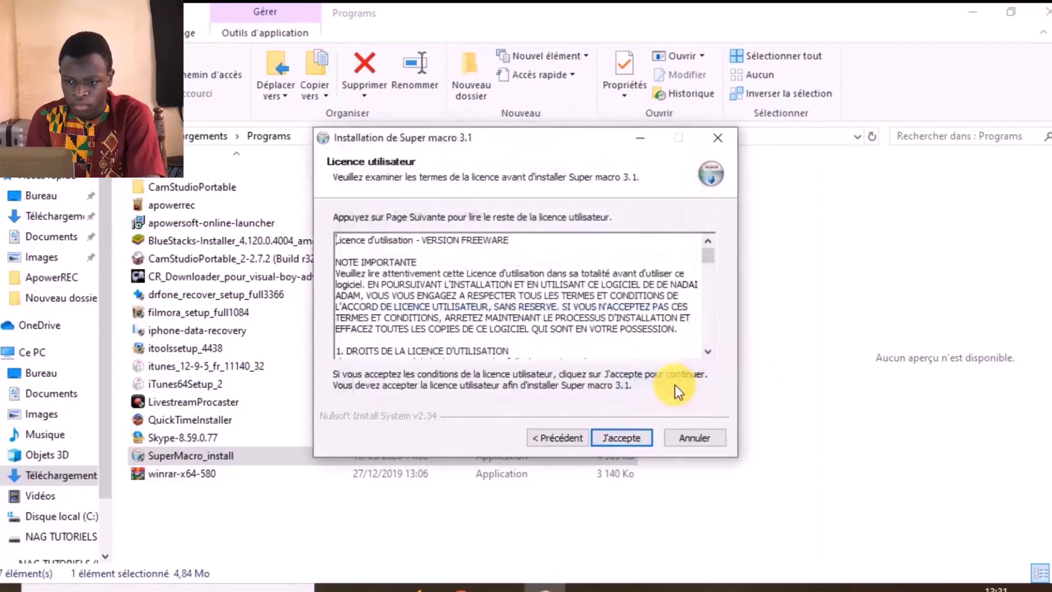
pyautogui.click(639, 442)
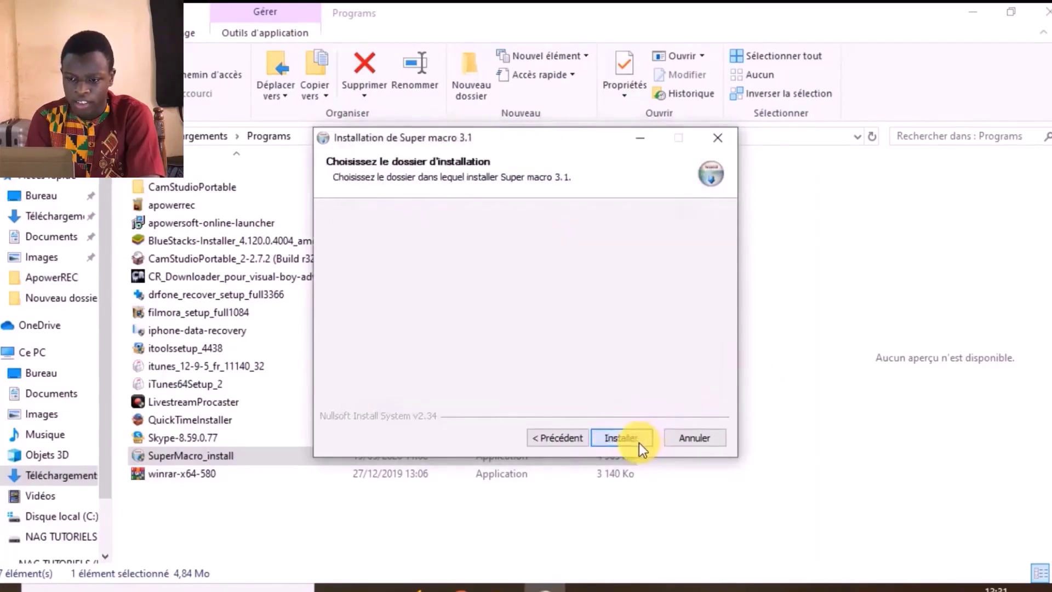
pyautogui.click(631, 442)
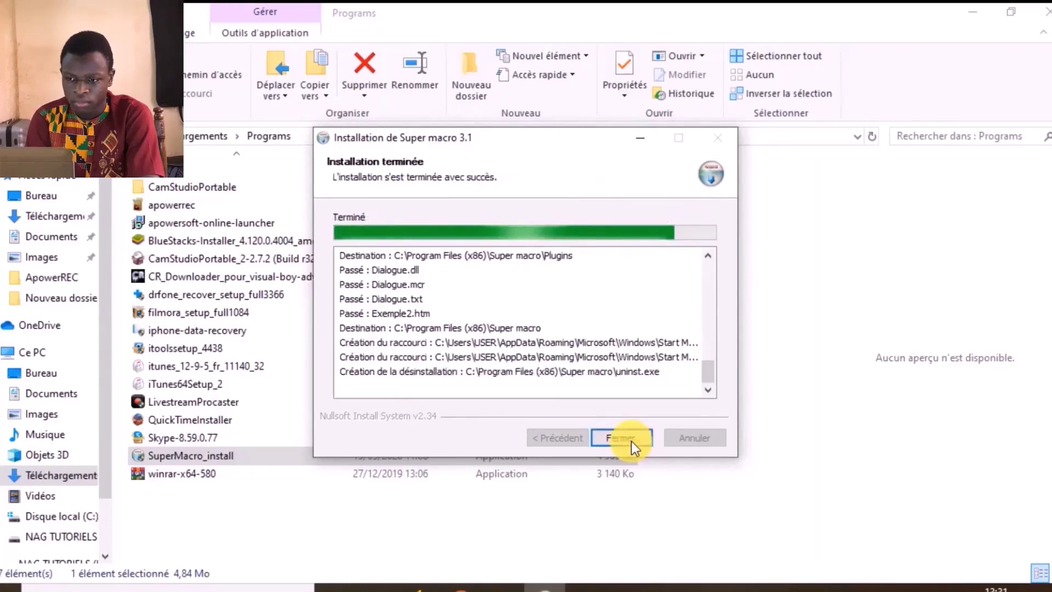
# - Finish the setup with Super macro 3.1 set to launch, and minimise the File Explorer and browser windows
pyautogui.click(631, 439)
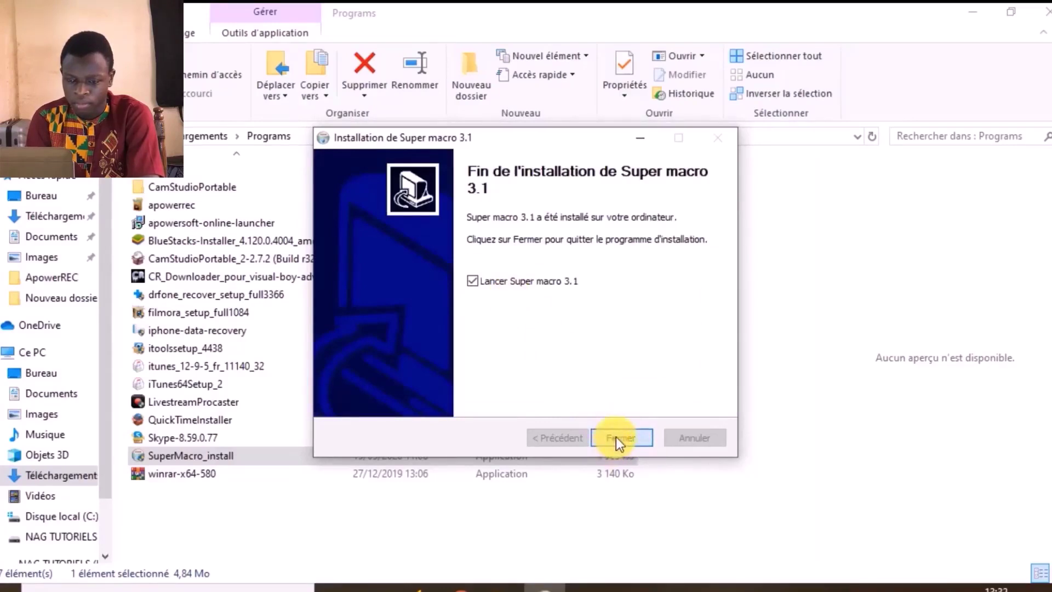
pyautogui.click(618, 439)
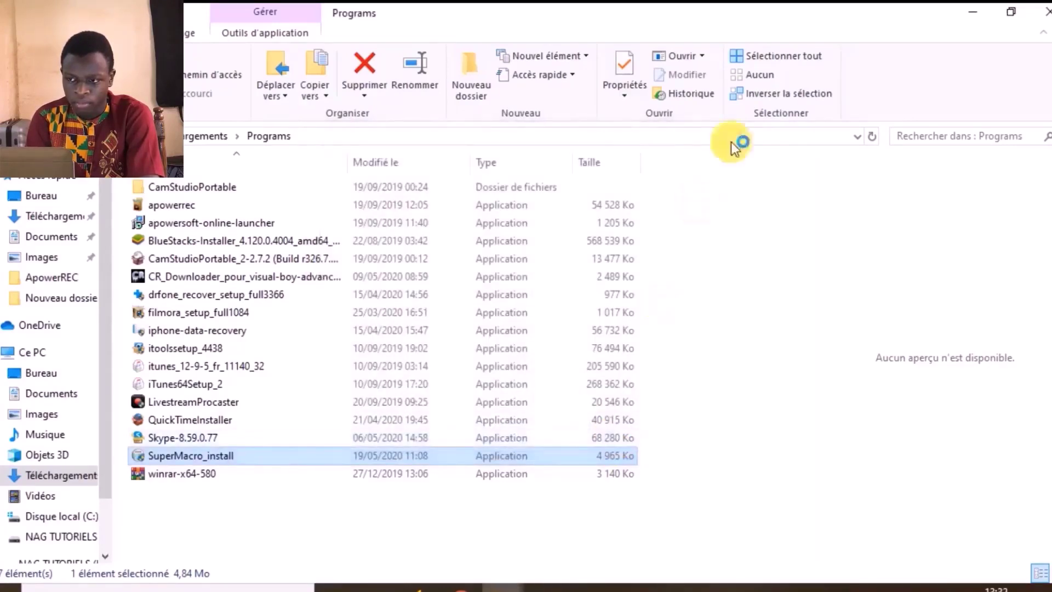
pyautogui.click(972, 12)
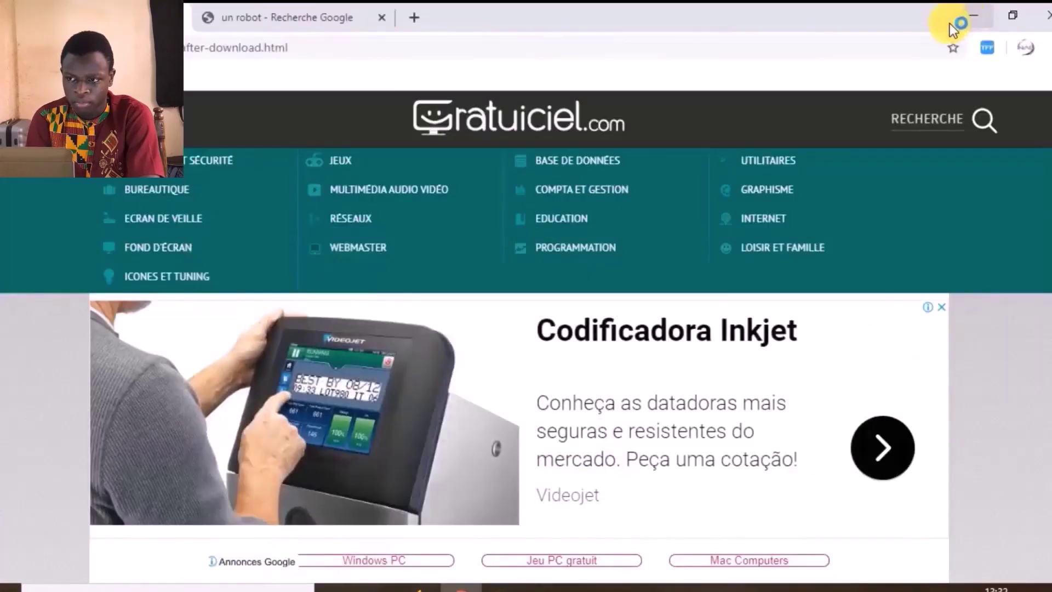
pyautogui.click(965, 12)
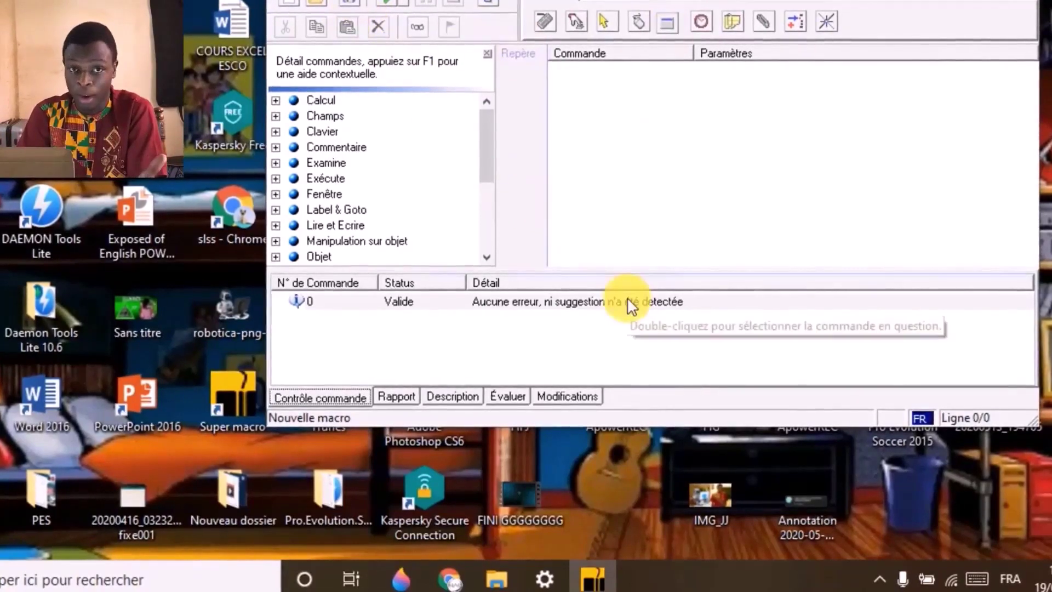
# - Add a Move Mouse command with direct movement to the File Explorer taskbar icon, capturing position X 608, Y 705
pyautogui.click(610, 15)
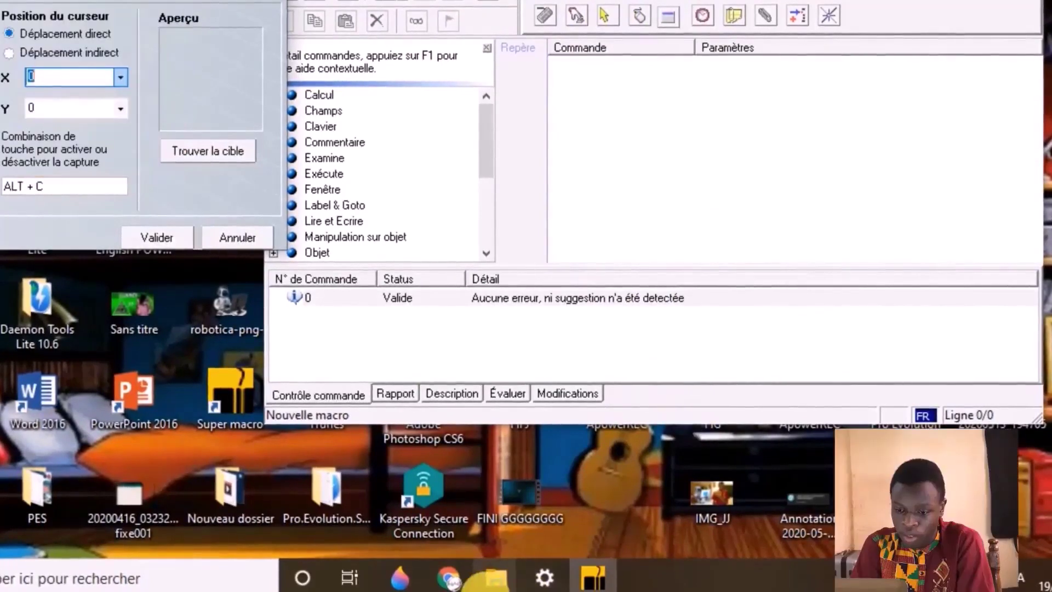
pyautogui.moveTo(493, 585)
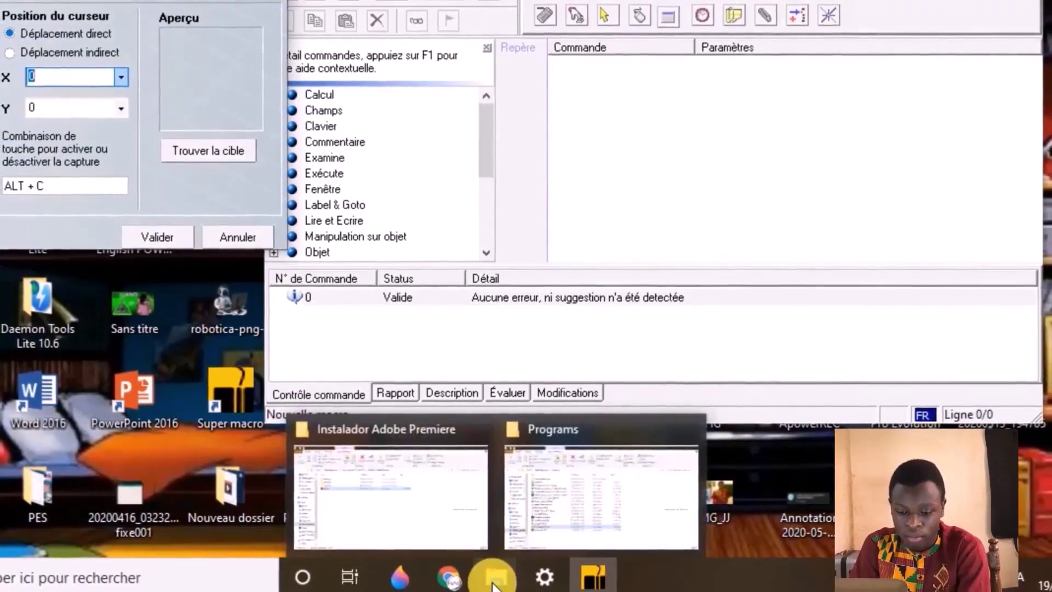
pyautogui.hotkey('alt', 'c')
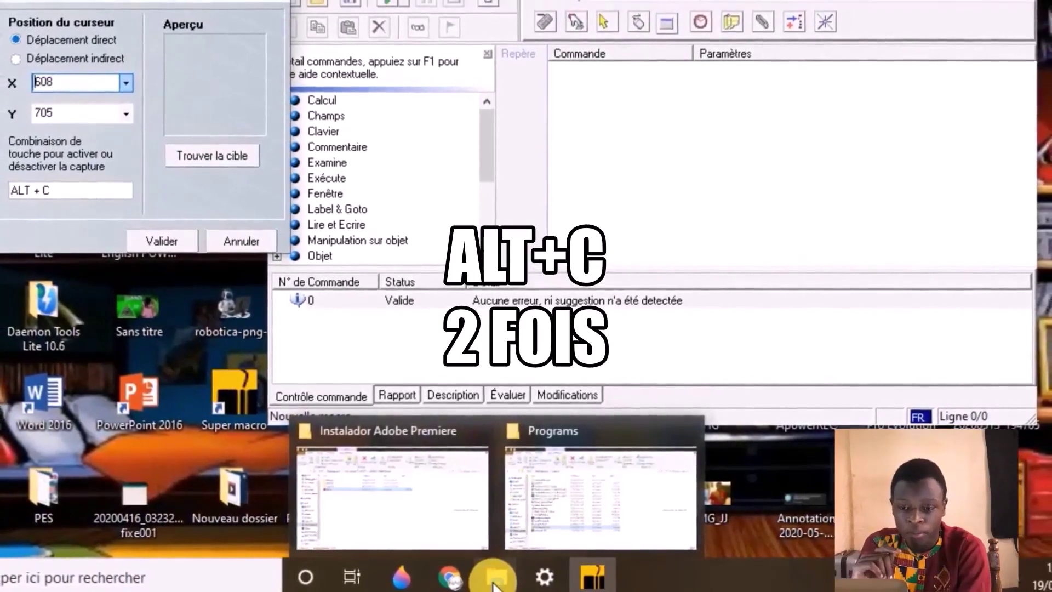
pyautogui.hotkey('alt', 'c')
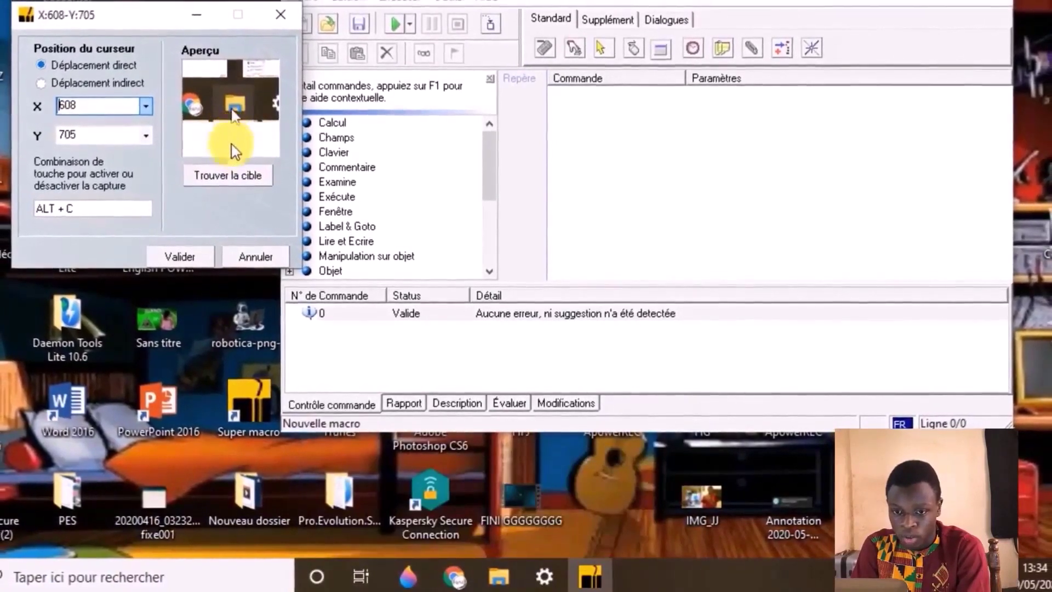
pyautogui.click(214, 179)
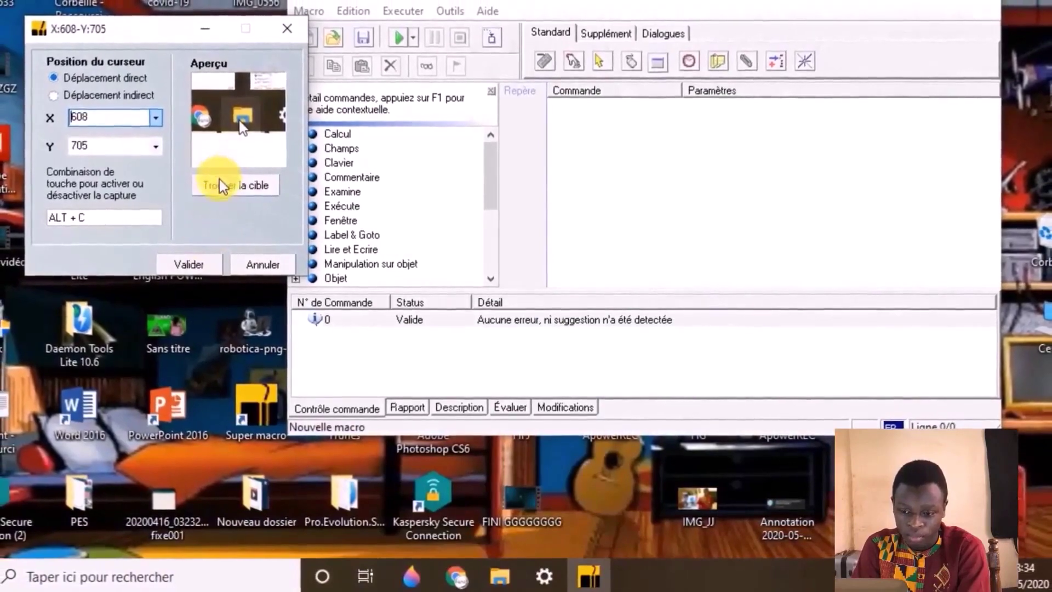
pyautogui.moveTo(498, 585)
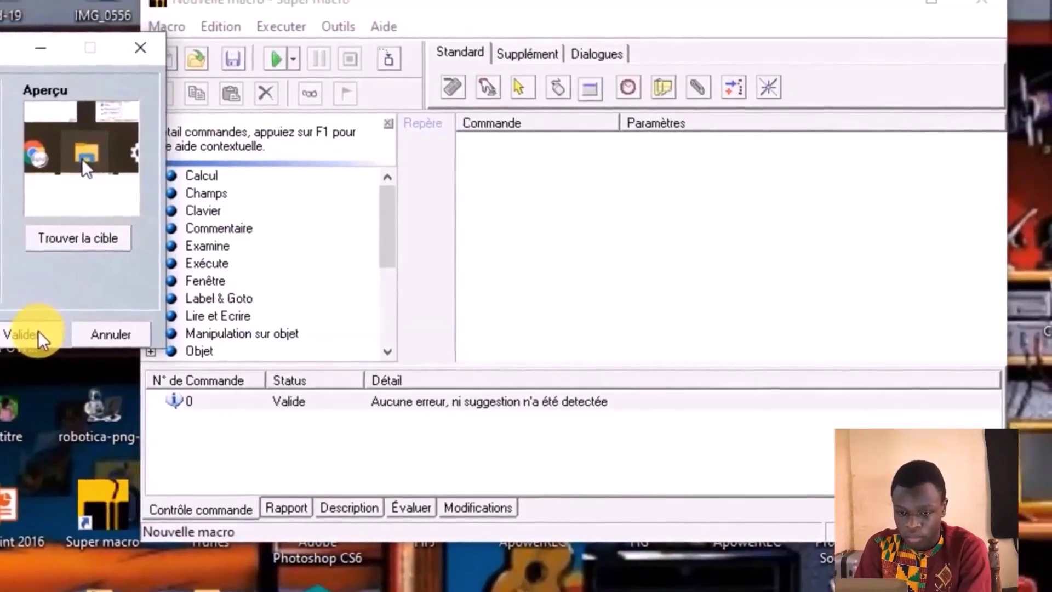
pyautogui.click(219, 284)
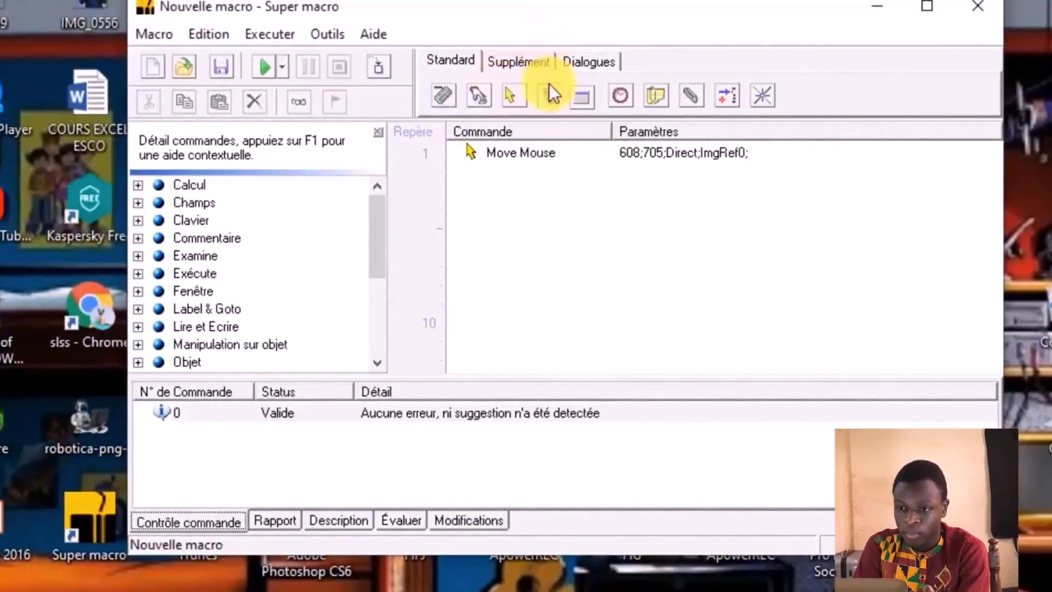
# - Add a mouse click command to the macro using a single click of the left button
pyautogui.click(549, 95)
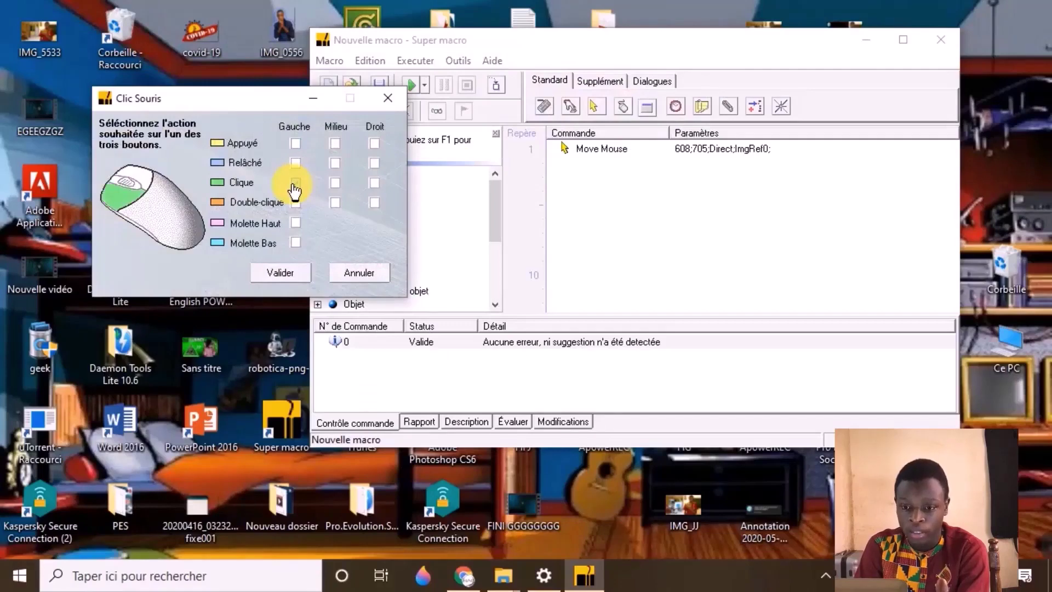
pyautogui.click(296, 184)
pyautogui.click(292, 272)
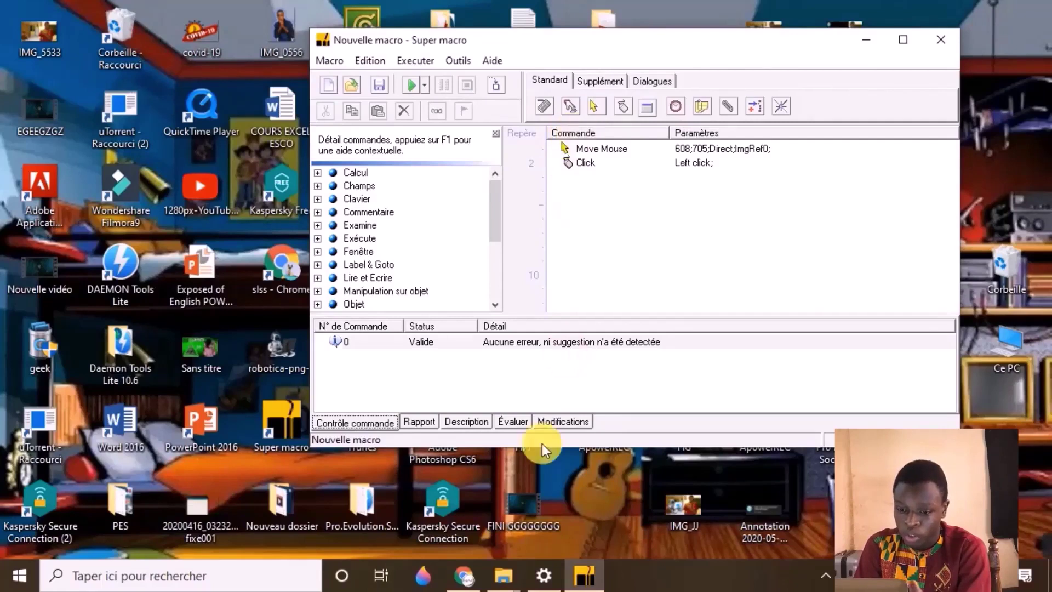
# - Close the Programs folder window from the File Explorer window previews
pyautogui.click(493, 573)
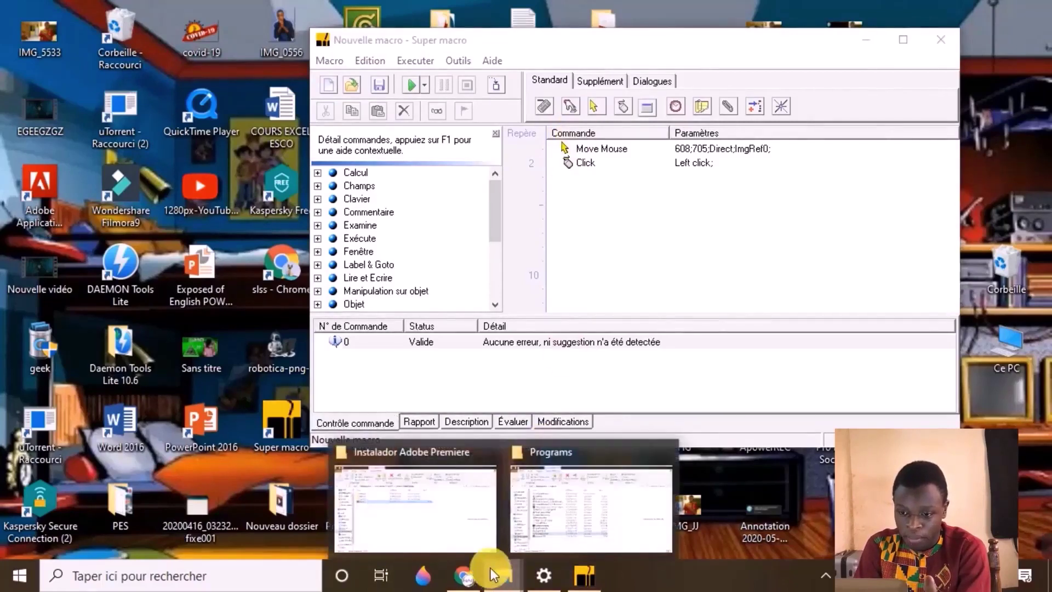
pyautogui.click(666, 455)
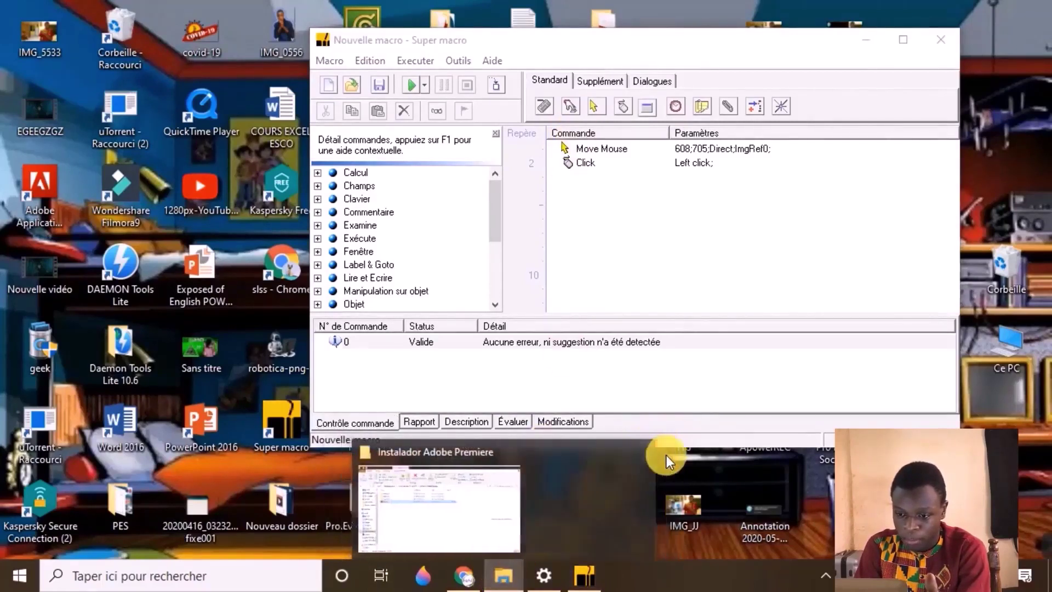
# - Add a direct Move Mouse command to the NAG TUTORIELS (D:) drive in File Explorer's navigation pane, capturing position X 111, Y 586
pyautogui.click(539, 508)
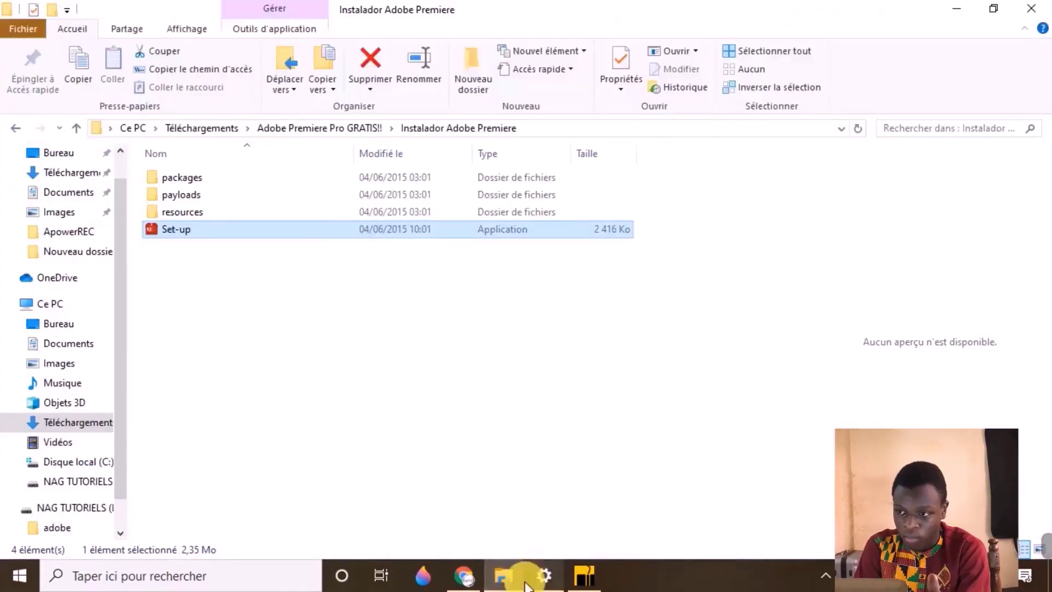
pyautogui.click(957, 9)
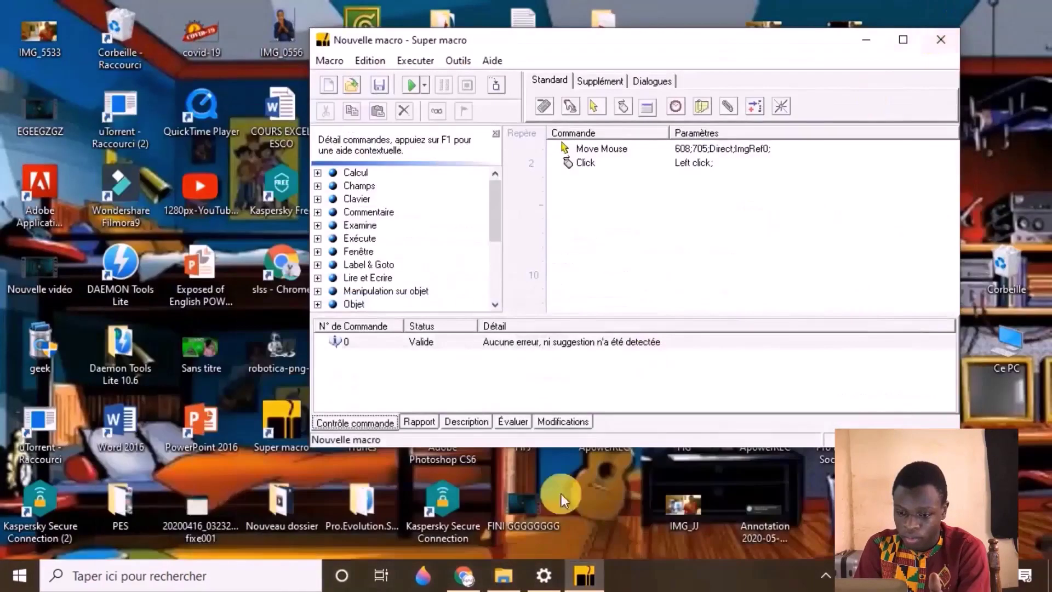
pyautogui.click(507, 575)
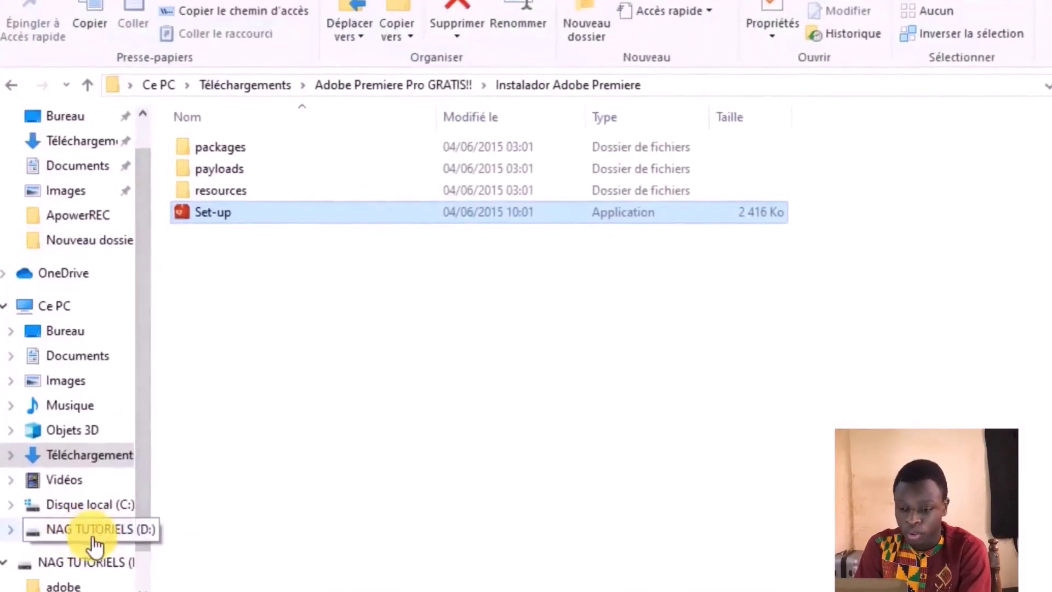
pyautogui.click(592, 577)
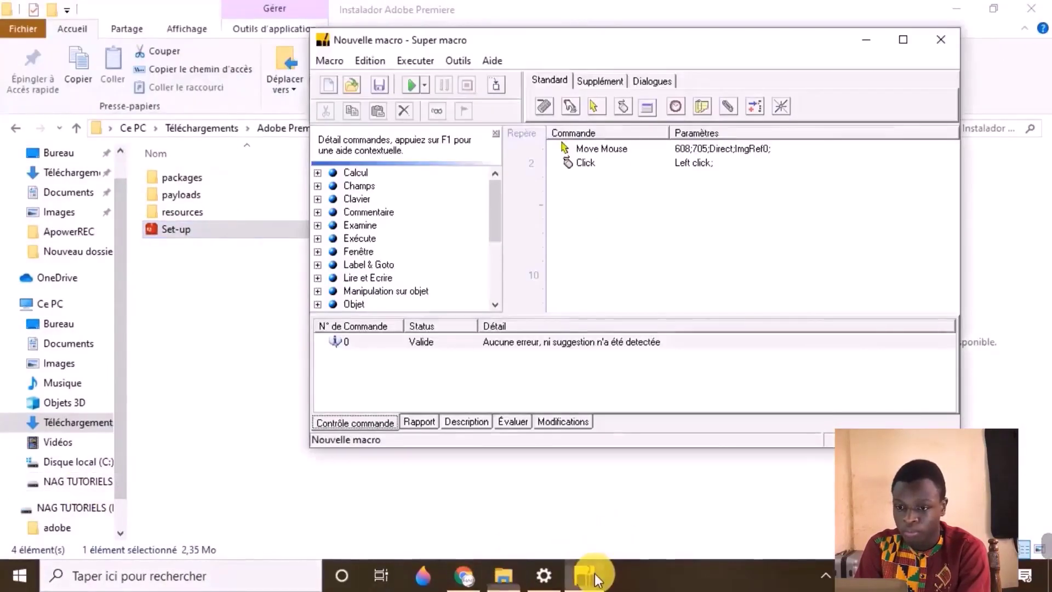
pyautogui.click(596, 106)
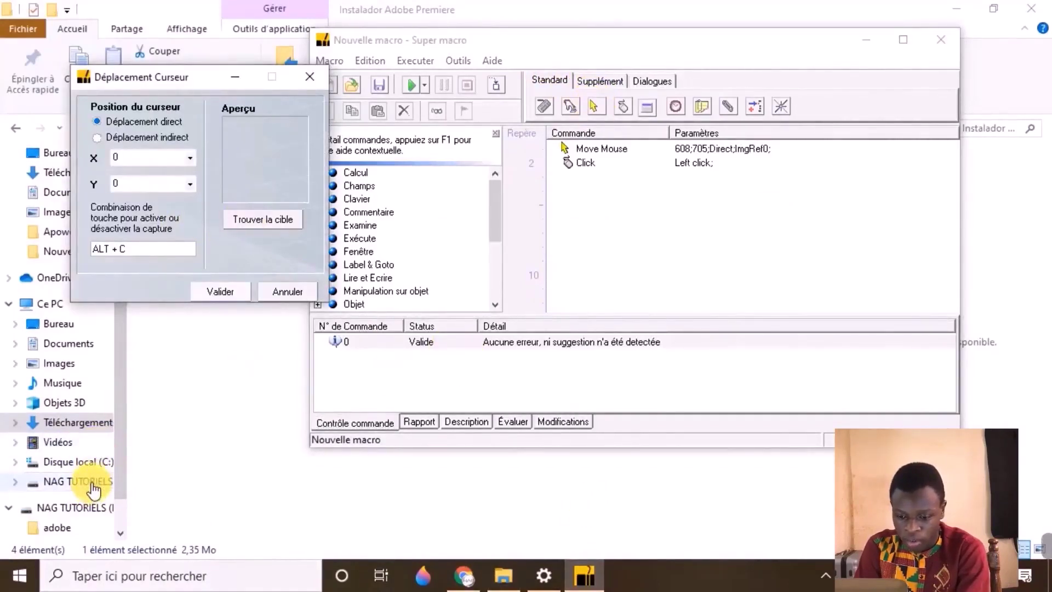
pyautogui.hotkey('alt', 'c')
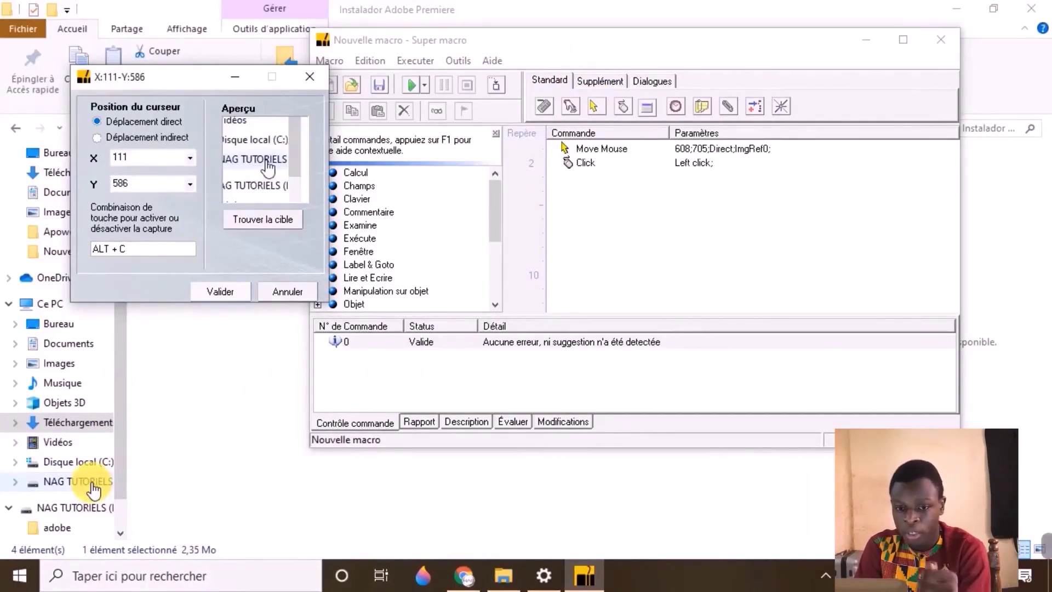
pyautogui.click(221, 293)
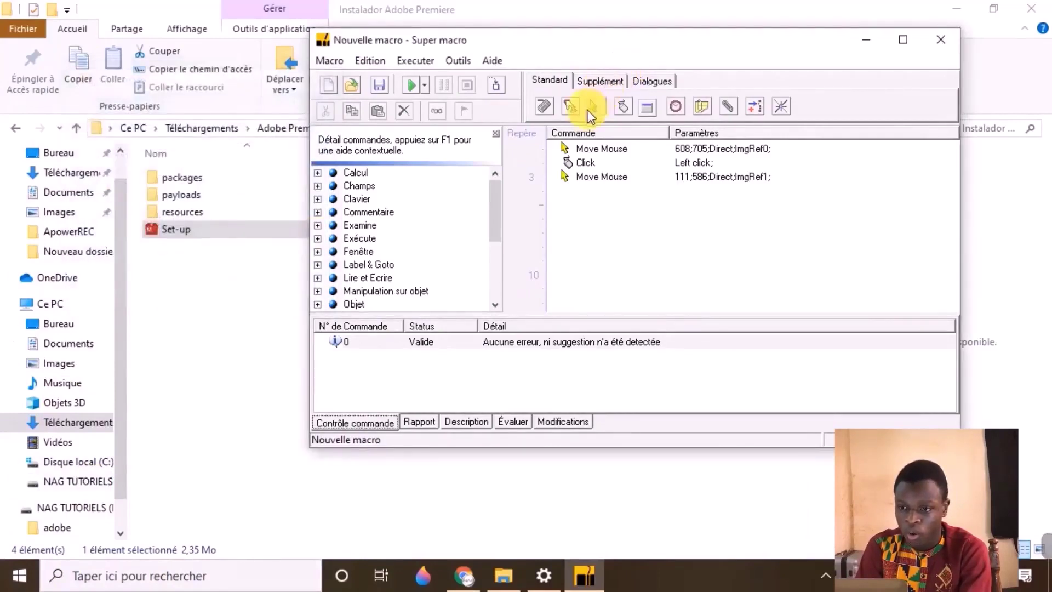
# - Add a single left-button click command to the macro after the movement to the D: drive
pyautogui.click(620, 107)
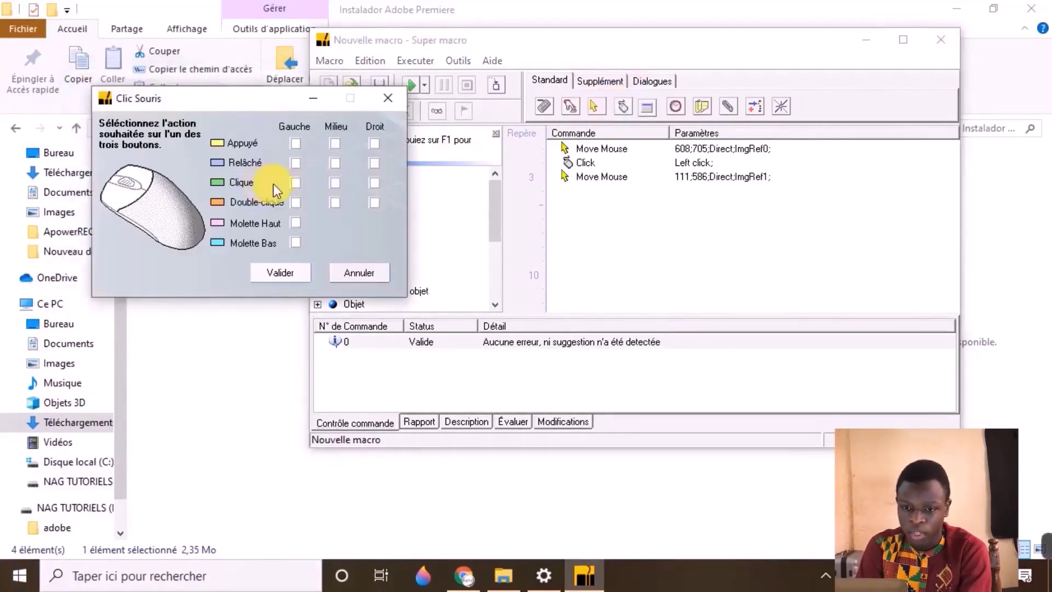
pyautogui.click(296, 186)
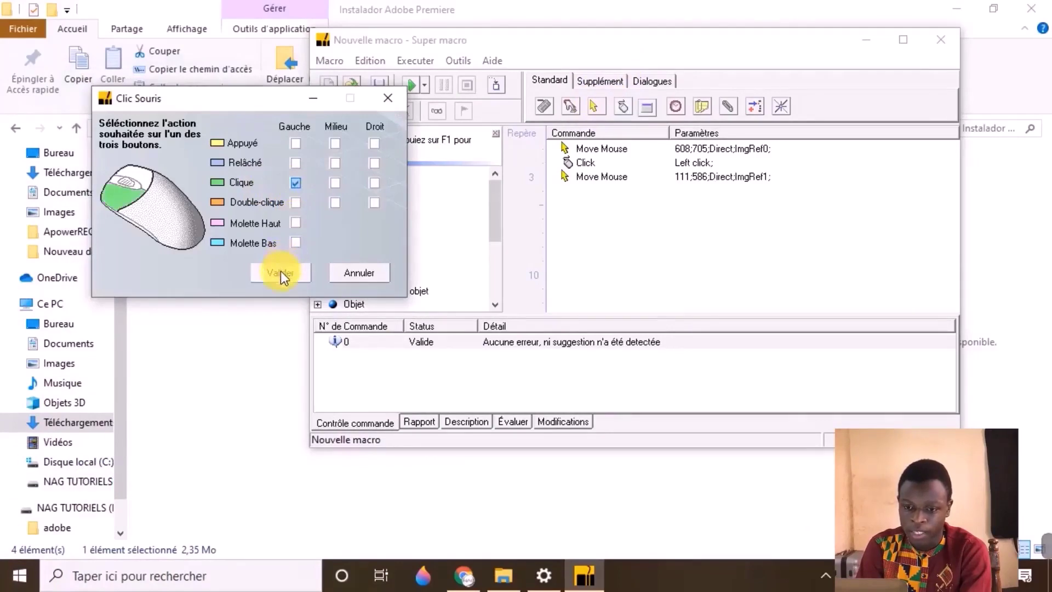
pyautogui.click(281, 271)
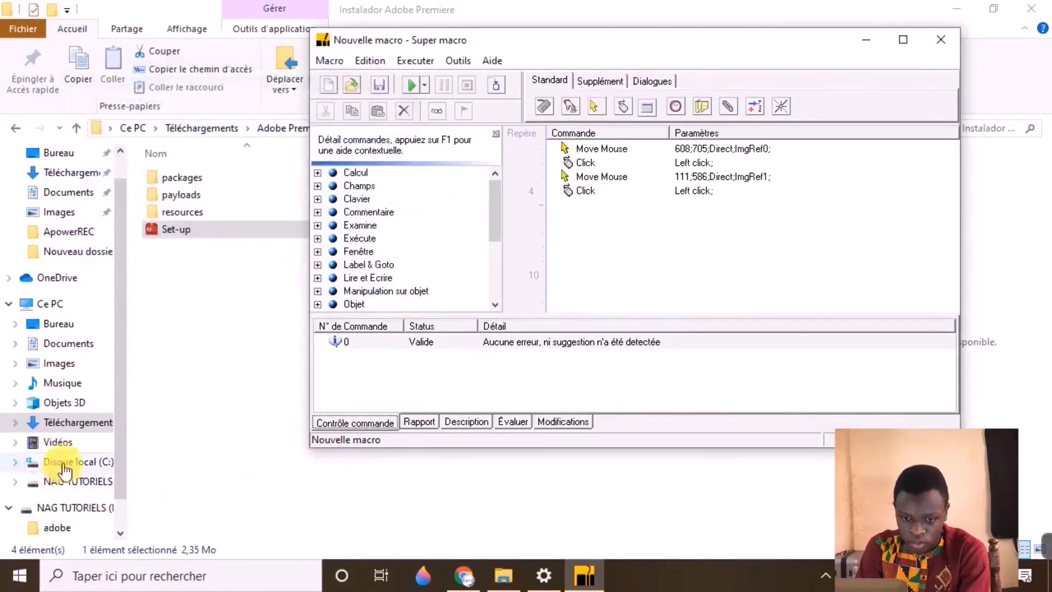
# - Open the NAG TUTORIELS (D:) drive and add a direct Move Mouse command to the qxsdsxxcxc video, capturing X 458, Y 255
pyautogui.click(90, 485)
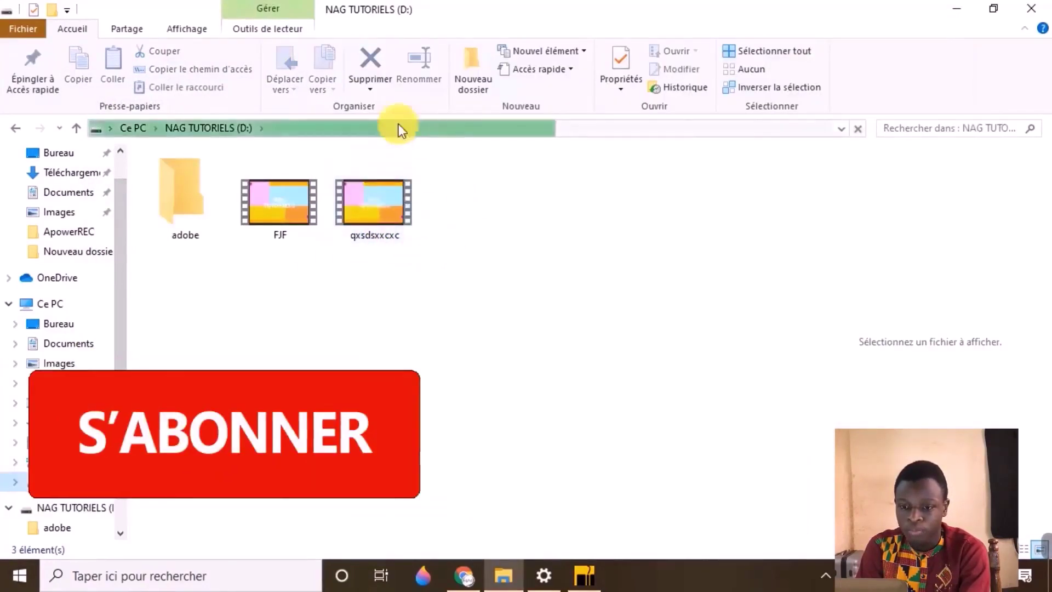
pyautogui.click(584, 575)
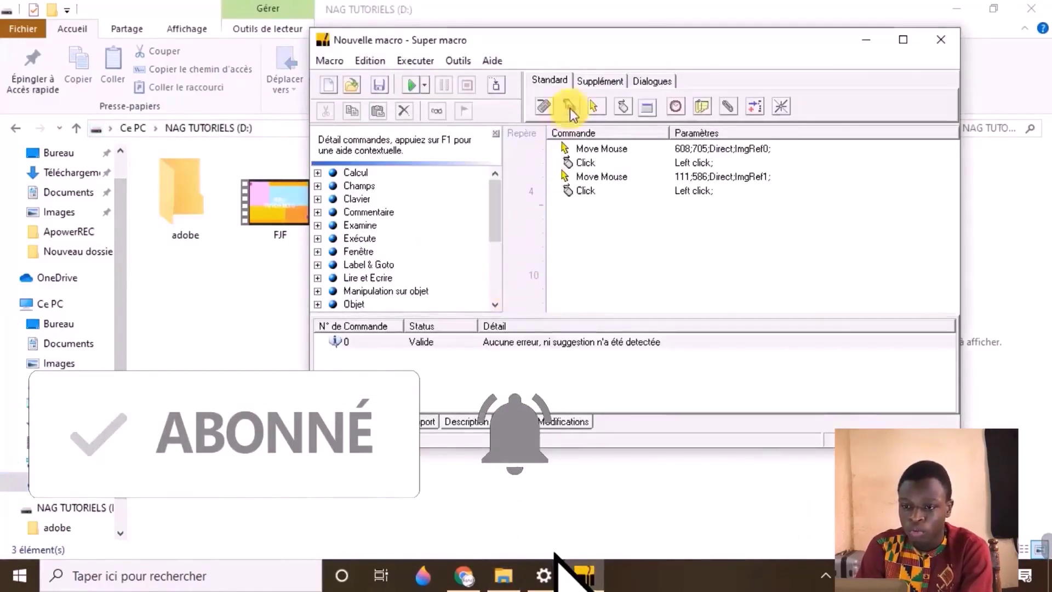
pyautogui.click(594, 106)
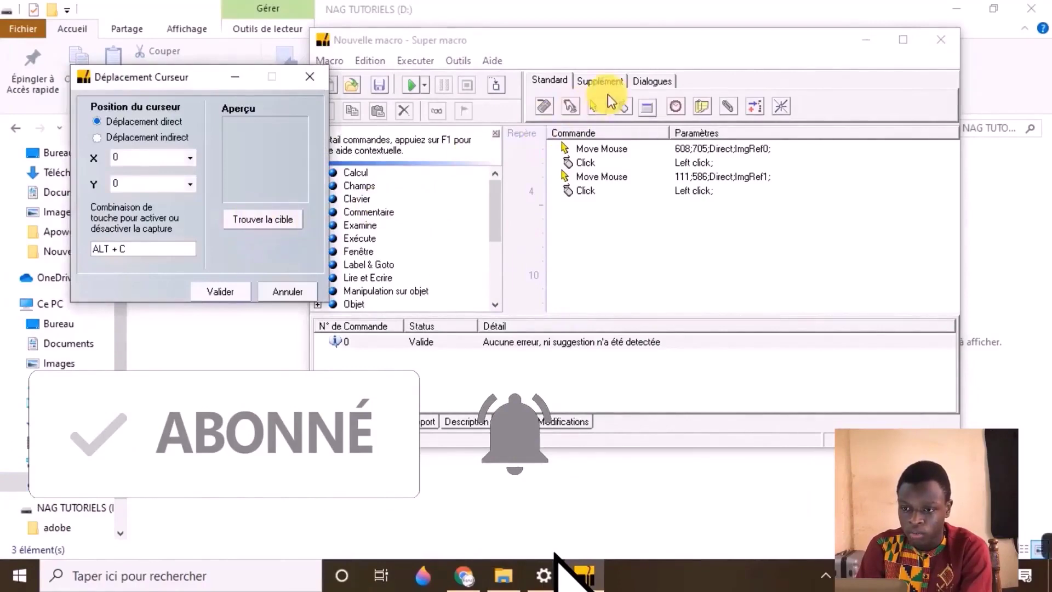
pyautogui.moveTo(586, 40); pyautogui.dragTo(509, 399)
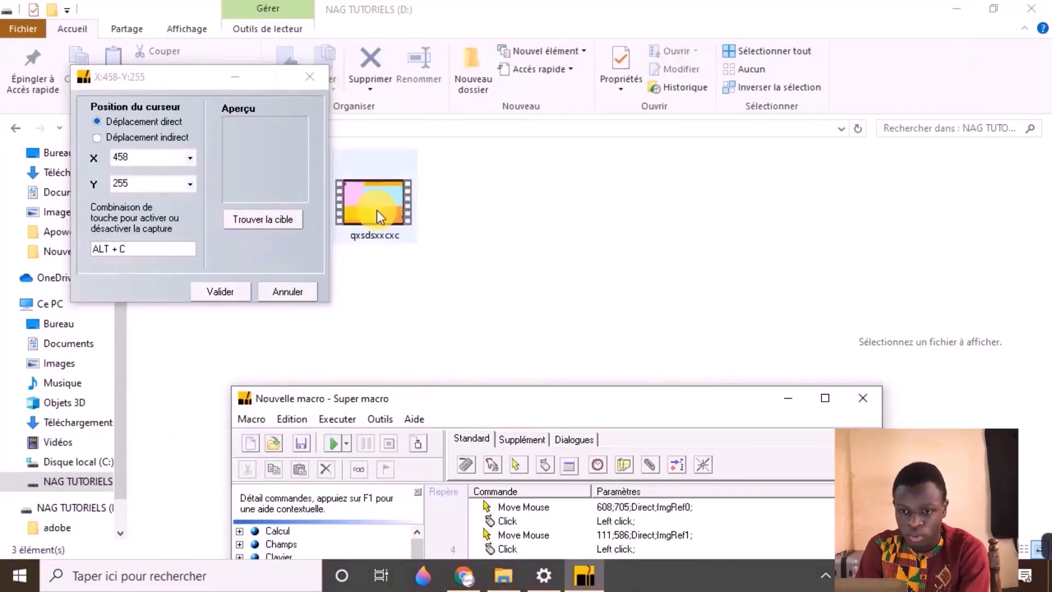
pyautogui.hotkey('alt', 'c')
pyautogui.click(222, 292)
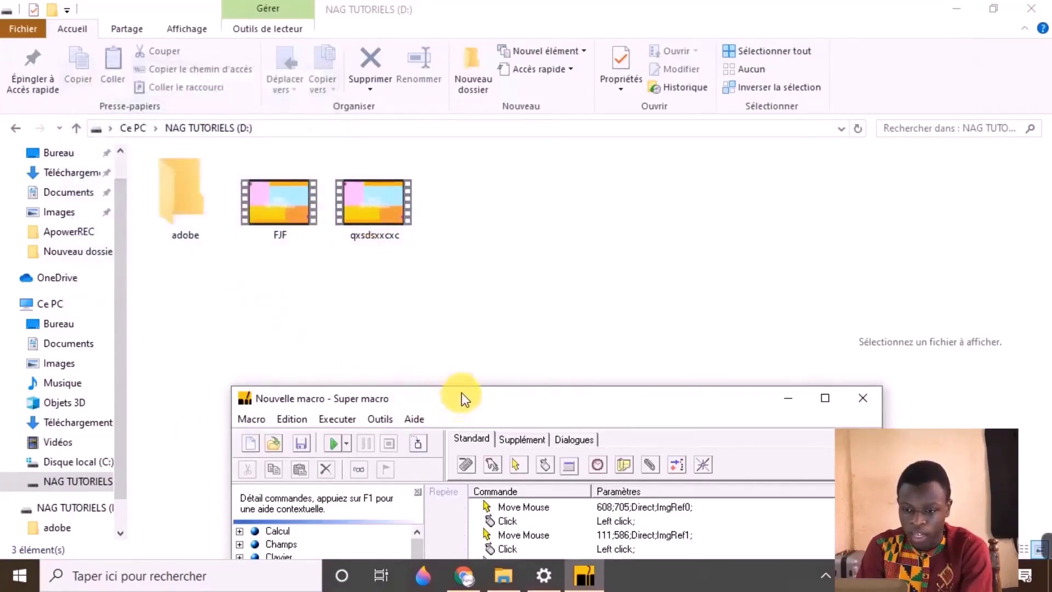
# - Add a double-click command for the left mouse button after the movement to the qxsdsxxcxc video
pyautogui.moveTo(461, 393); pyautogui.dragTo(476, 191)
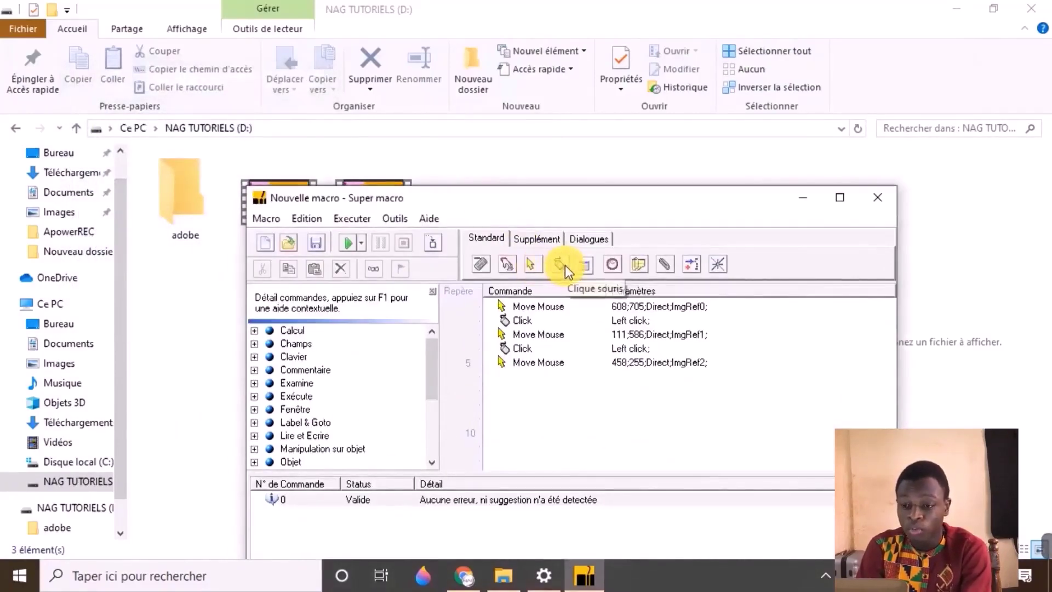
pyautogui.moveTo(540, 193); pyautogui.dragTo(548, 269)
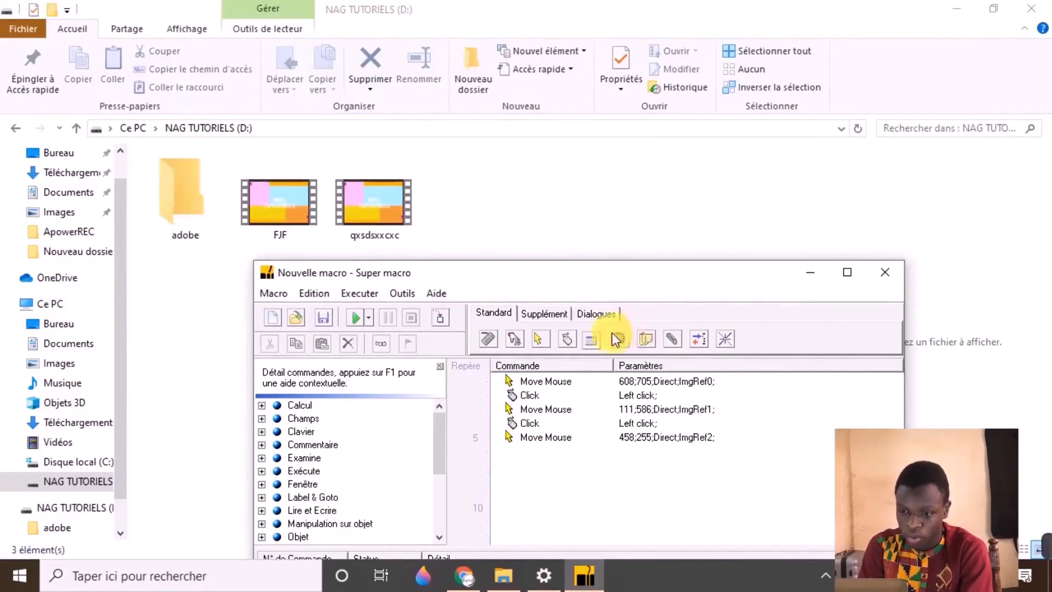
pyautogui.click(568, 339)
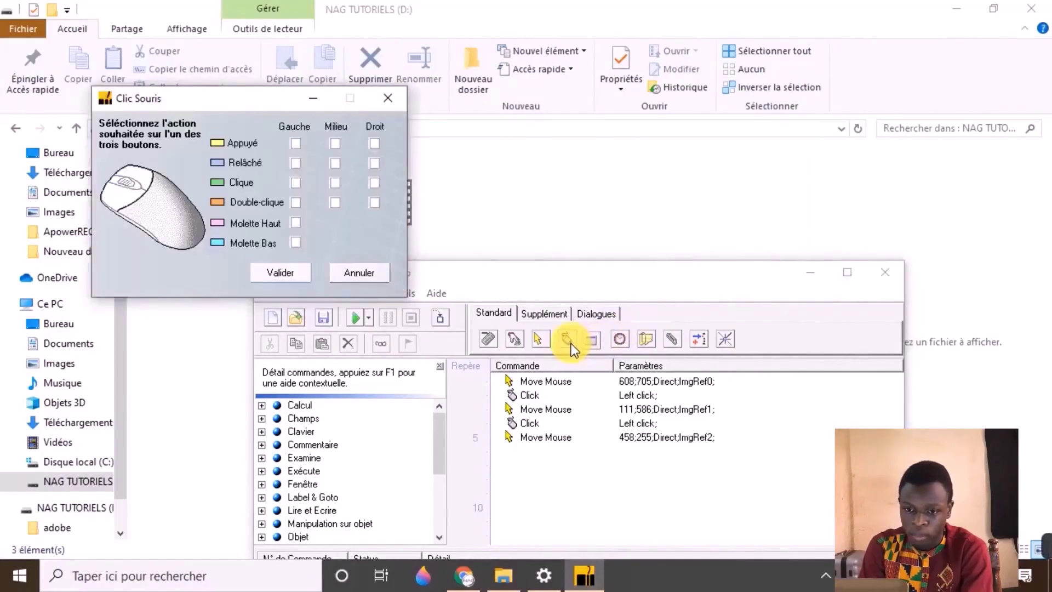
pyautogui.click(296, 203)
pyautogui.click(295, 273)
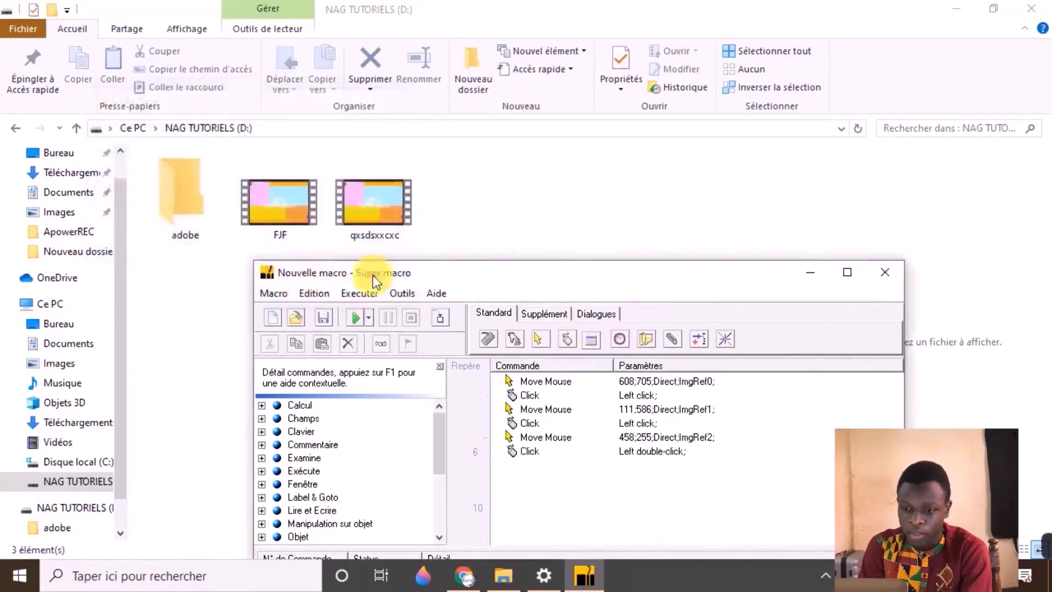
# - Insert a two-second pause (00:00:02) after the first click command in the macro
pyautogui.moveTo(475, 272); pyautogui.dragTo(456, 138)
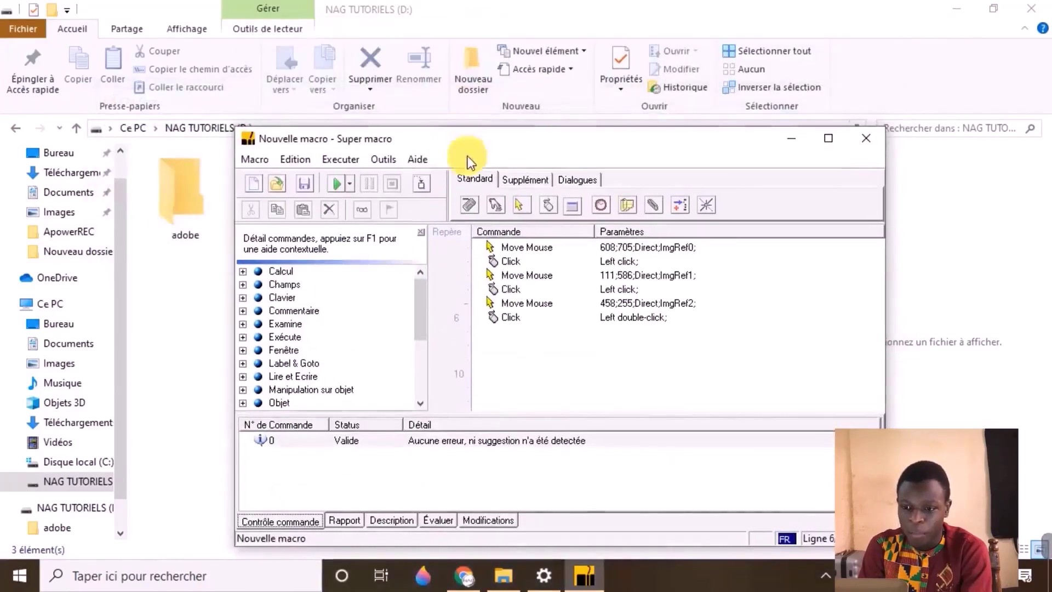
pyautogui.click(518, 248)
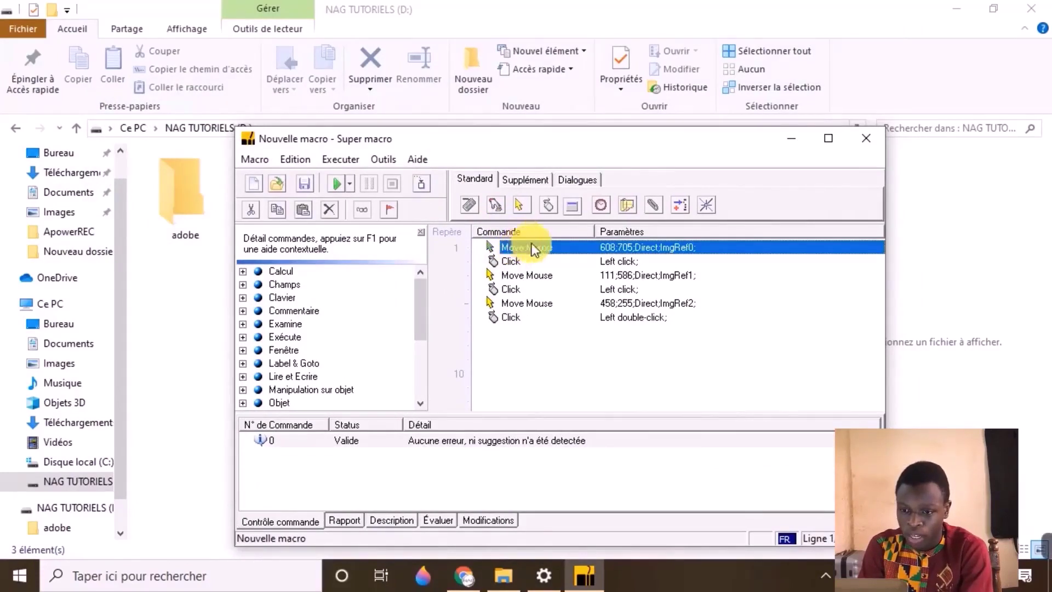
pyautogui.click(518, 262)
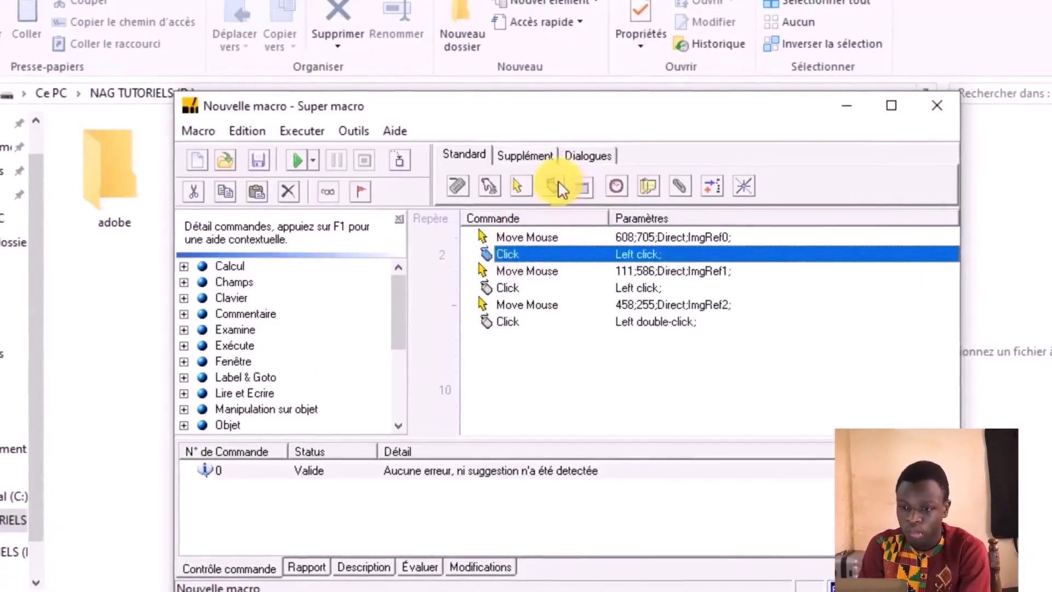
pyautogui.click(618, 187)
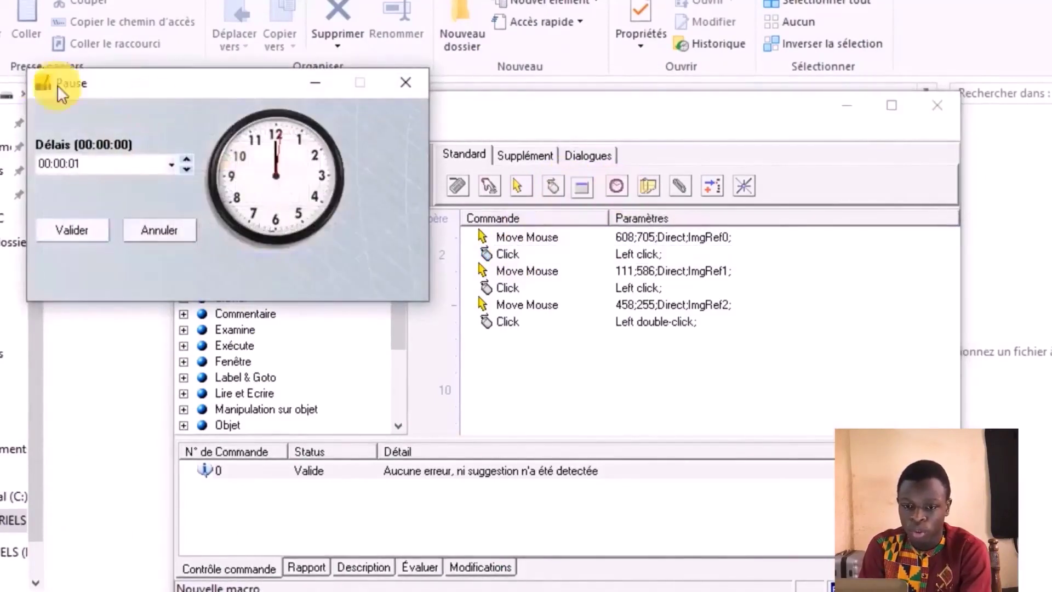
pyautogui.click(187, 160)
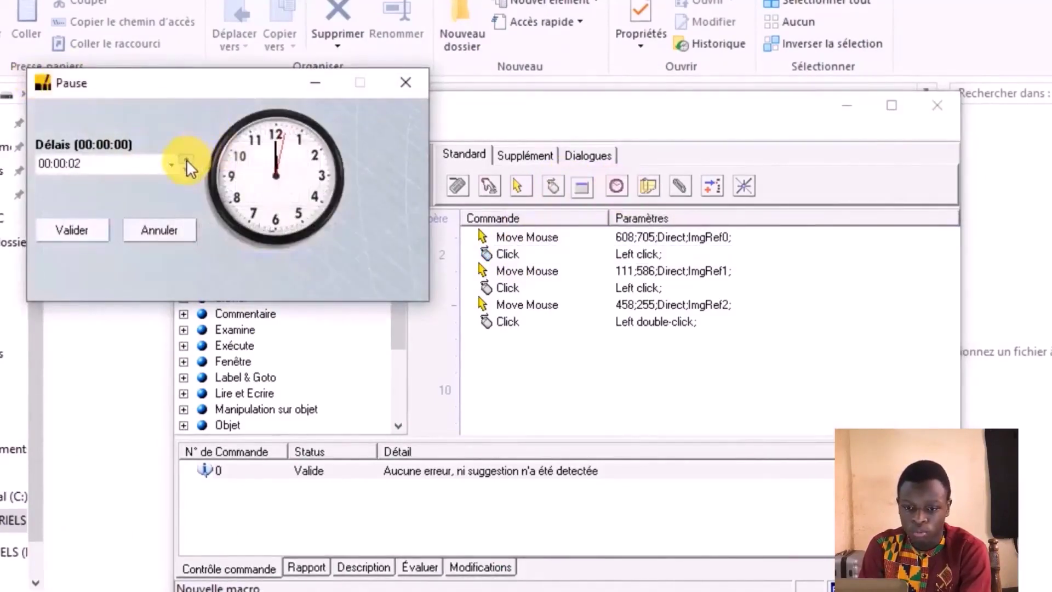
pyautogui.click(72, 229)
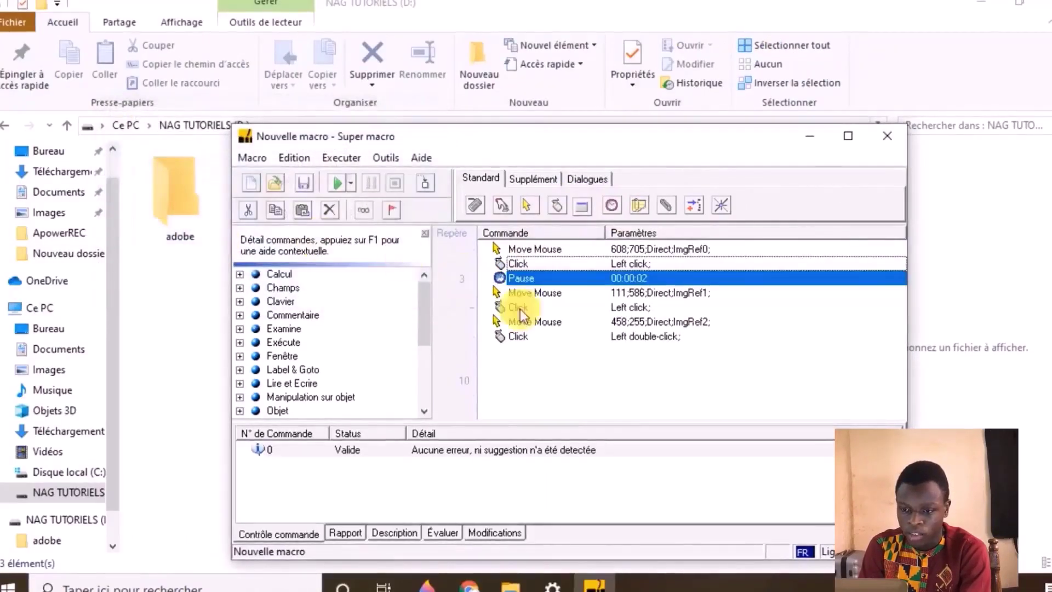
# - Minimise the File Explorer window and run the macro from the desktop
pyautogui.click(552, 265)
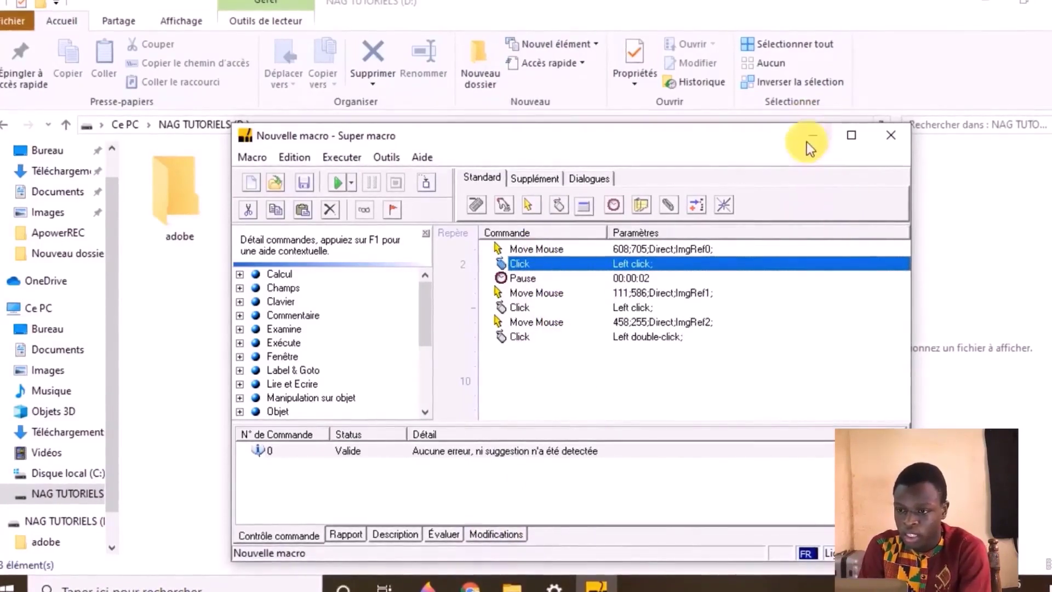
pyautogui.moveTo(775, 136); pyautogui.dragTo(839, 70)
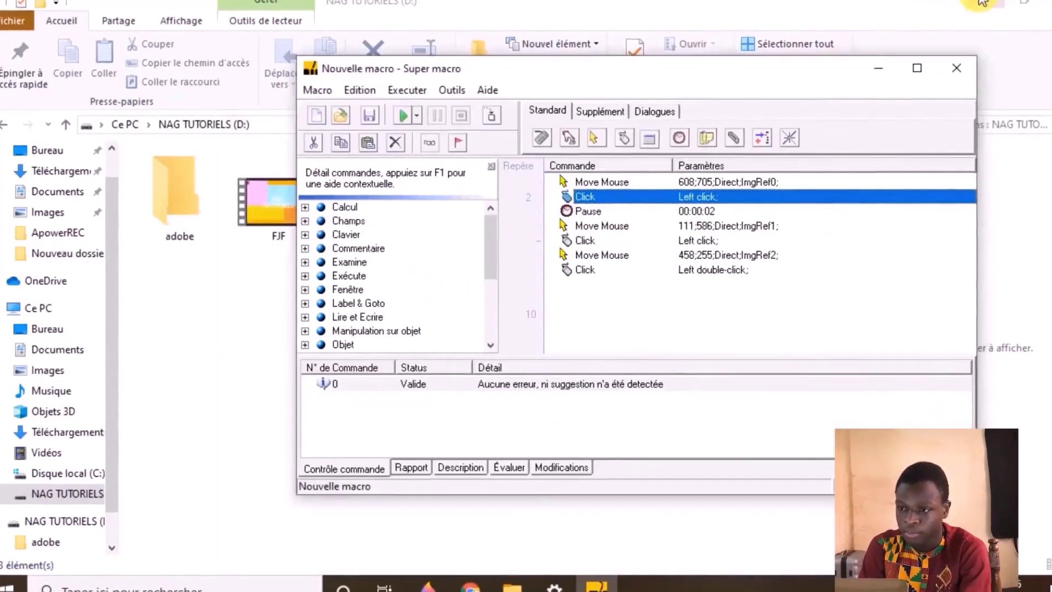
pyautogui.click(981, 2)
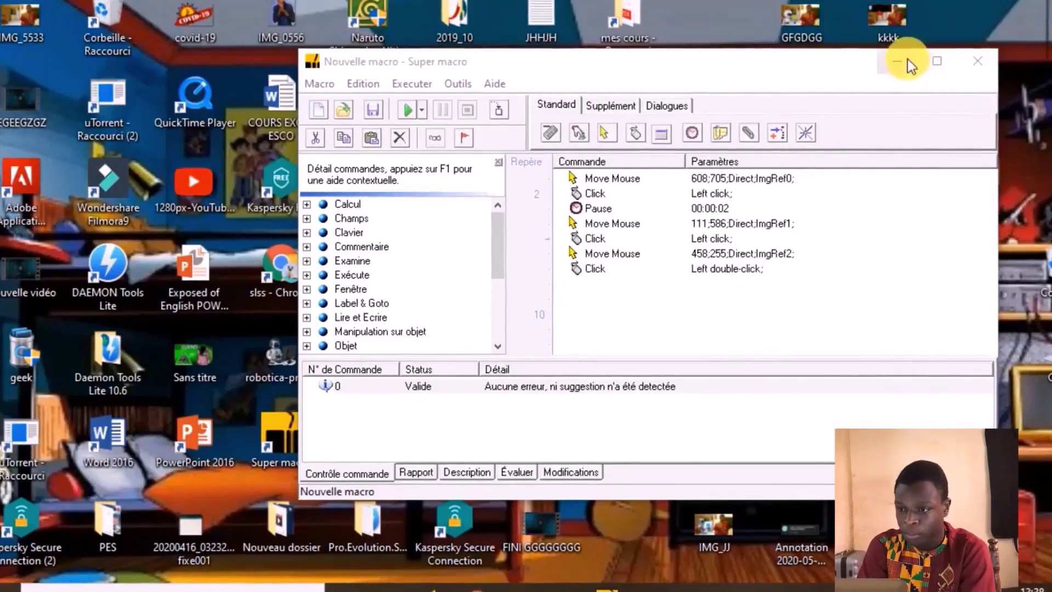
pyautogui.click(410, 107)
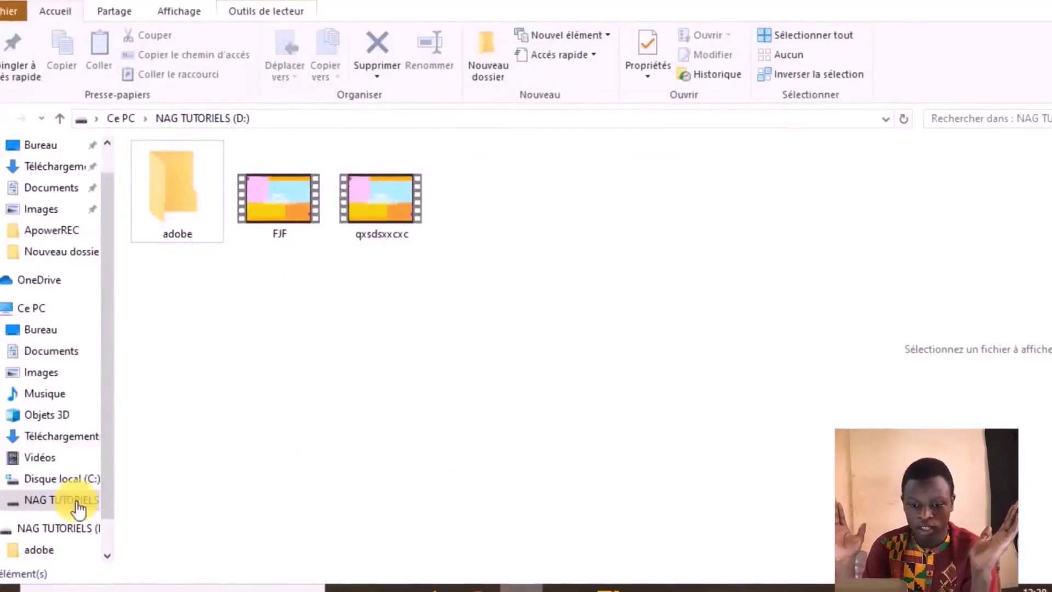
# - Return File Explorer to the Instalador Adobe Premiere folder and minimise the File Explorer and Super macro windows
pyautogui.click(385, 214)
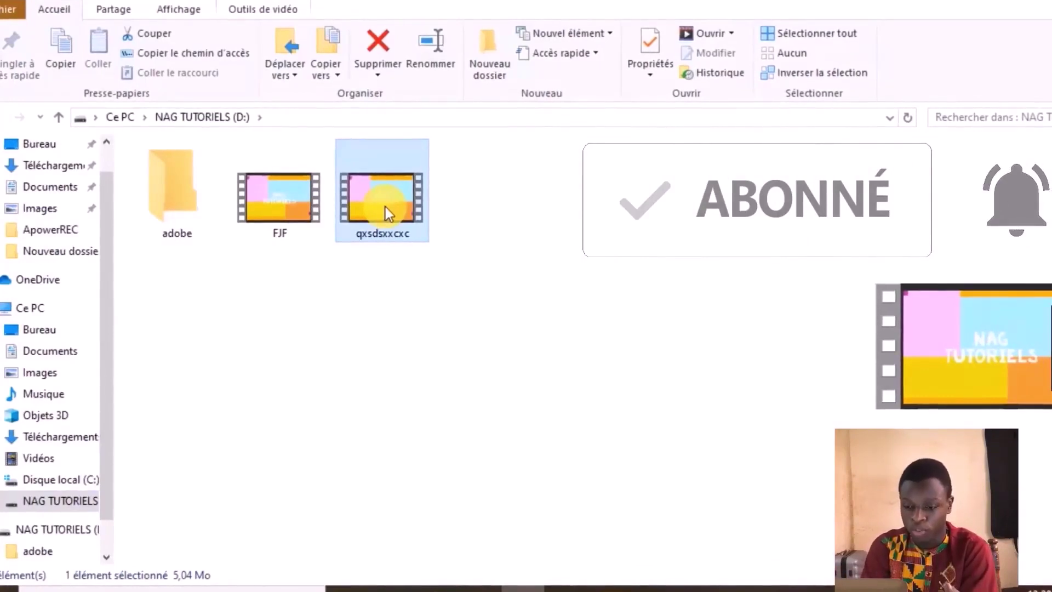
pyautogui.click(611, 581)
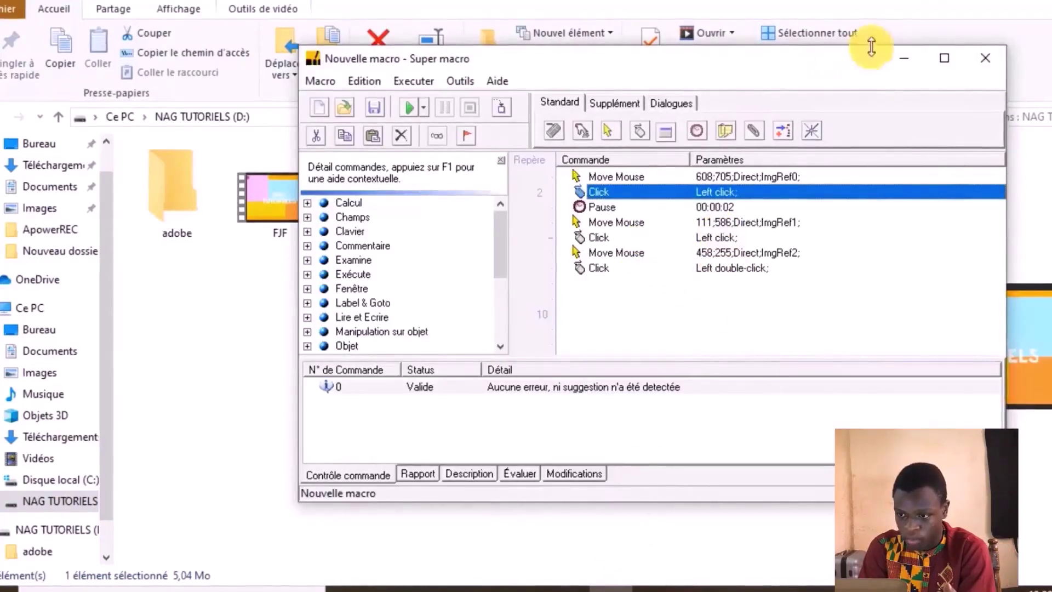
pyautogui.click(905, 60)
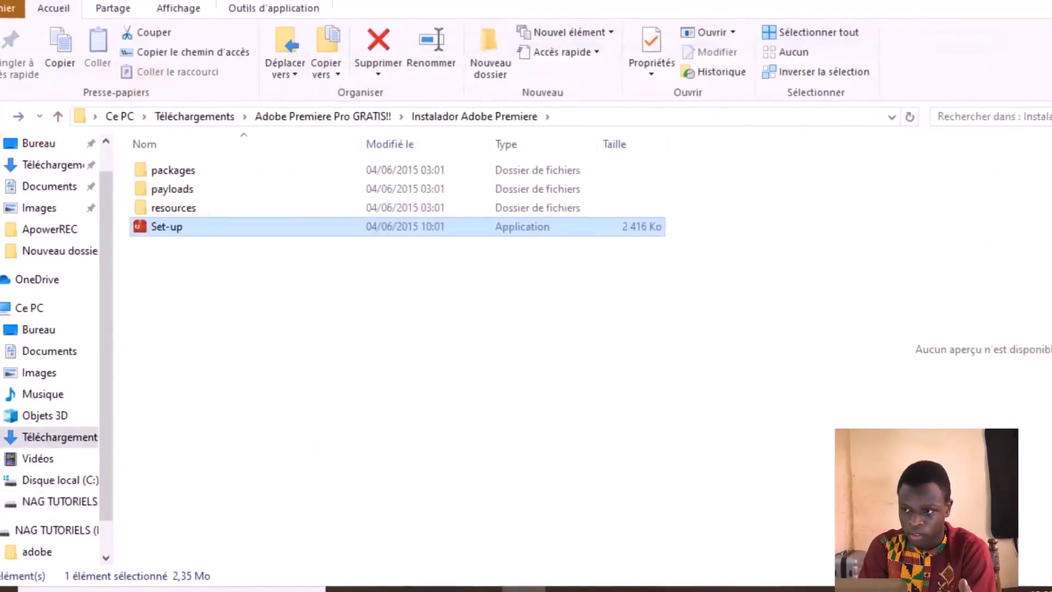
pyautogui.click(1029, 1)
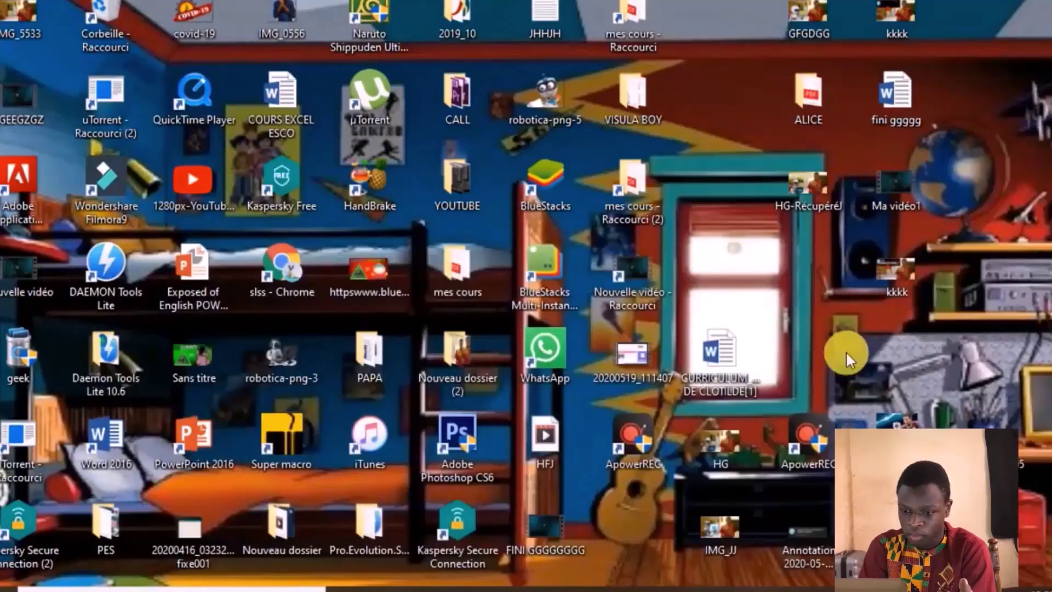
pyautogui.click(636, 587)
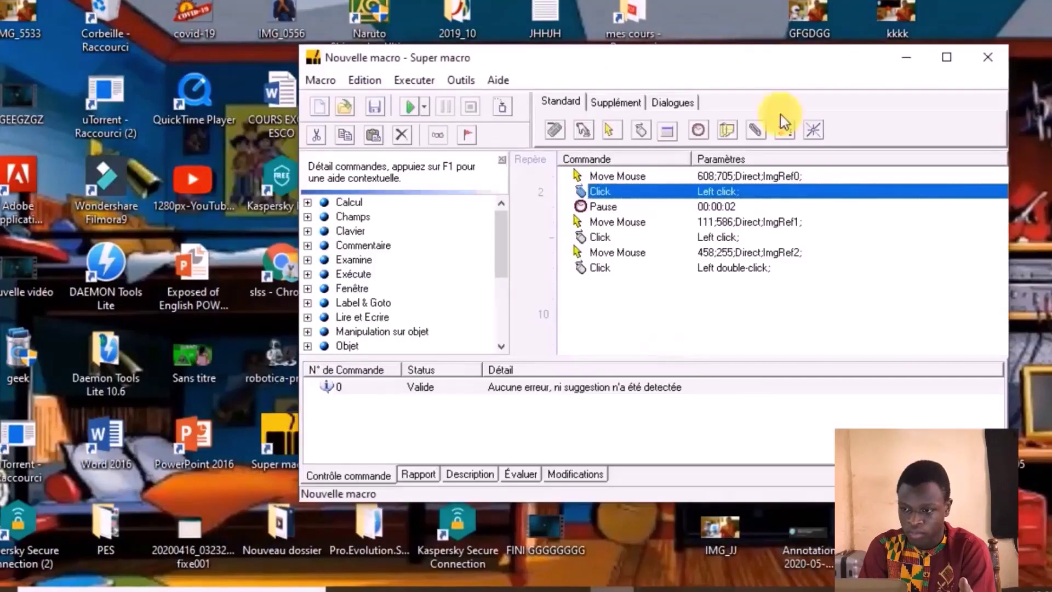
pyautogui.click(903, 56)
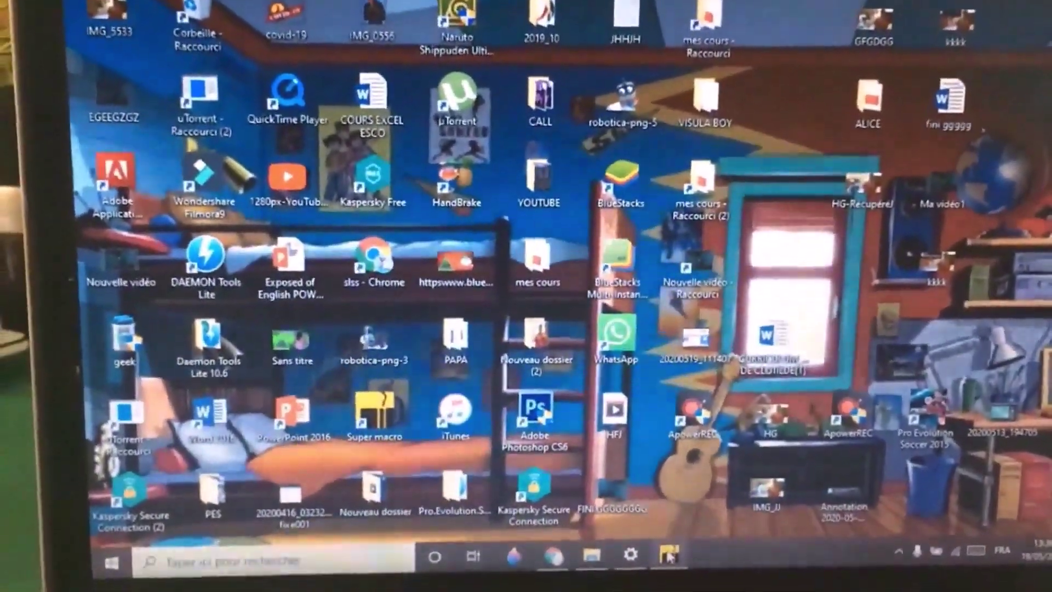
# - Restore the Super macro window and run the File Explorer macro
pyautogui.click(668, 563)
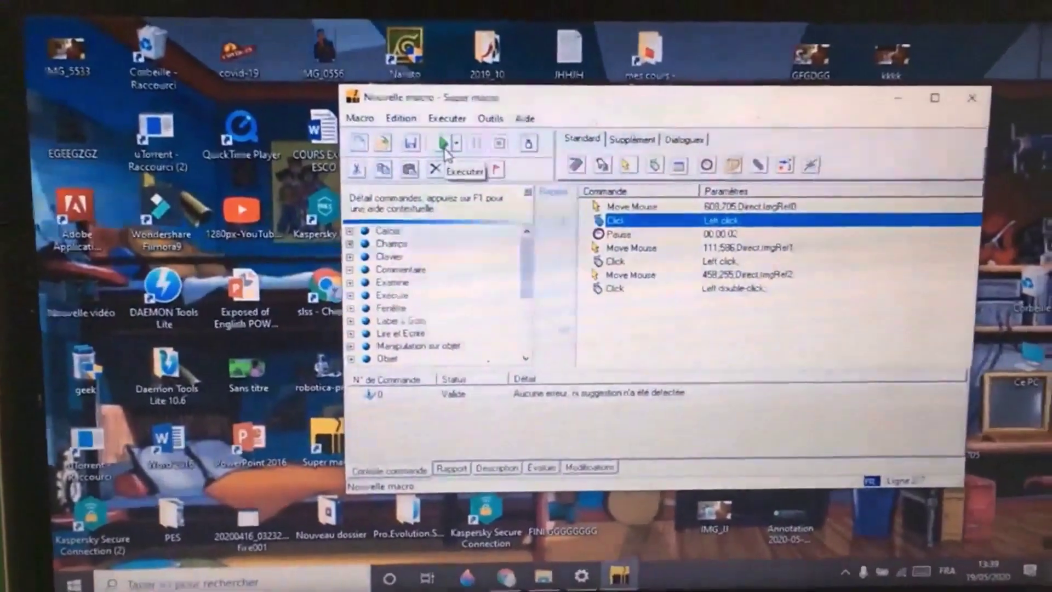
pyautogui.click(450, 145)
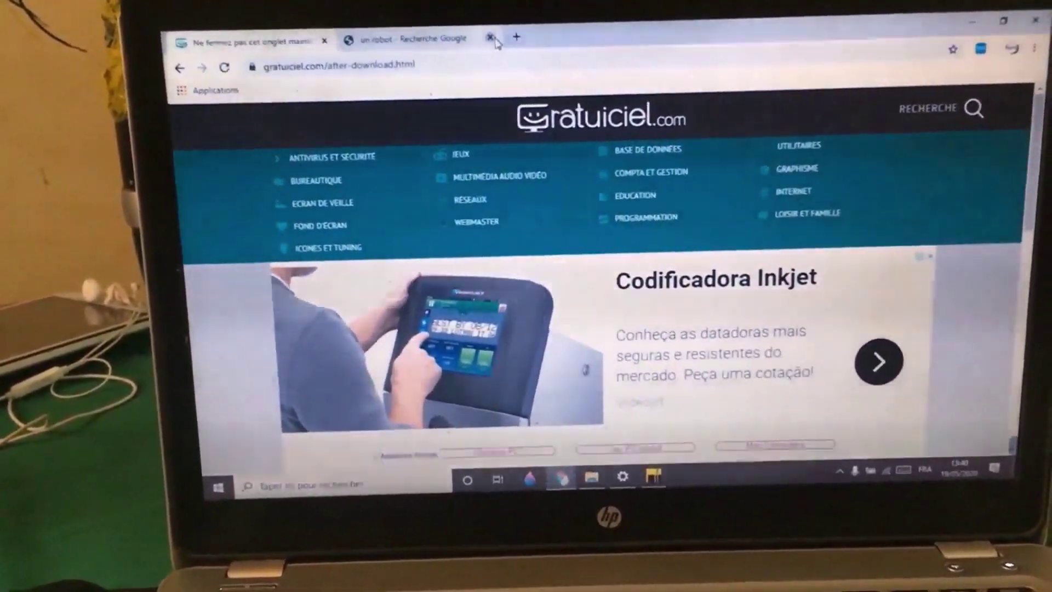
# - Close the "un robot" Google search tab in Chrome, then start a new macro in Super macro without saving the current one
pyautogui.click(506, 46)
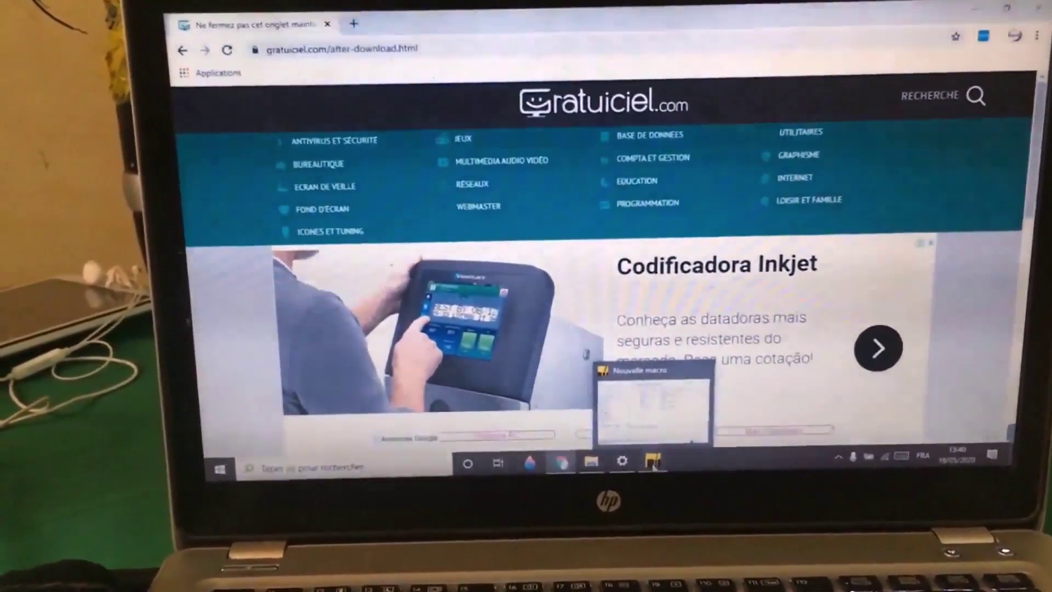
pyautogui.click(654, 464)
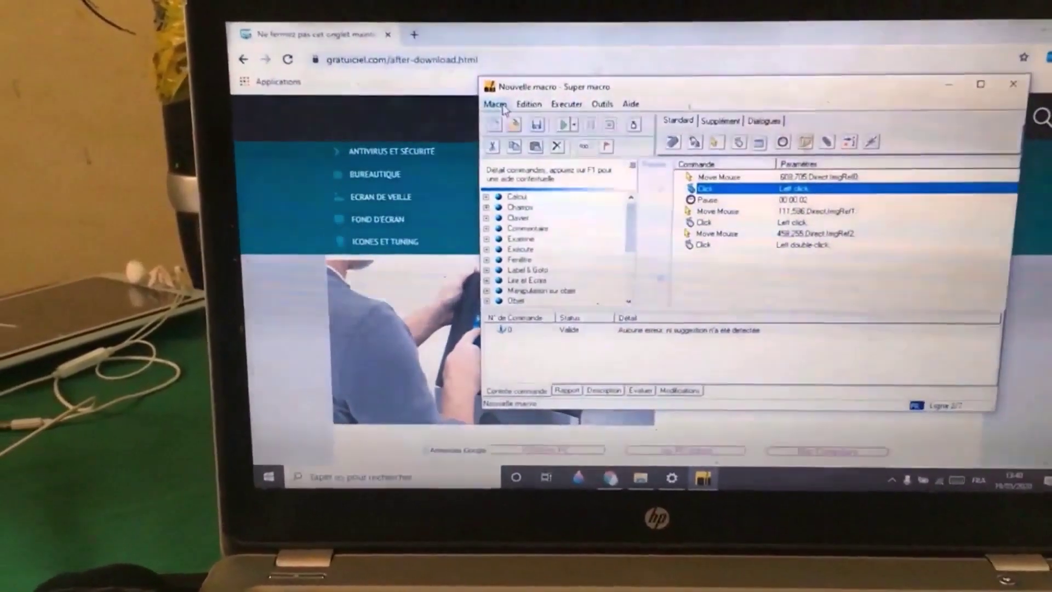
pyautogui.click(442, 94)
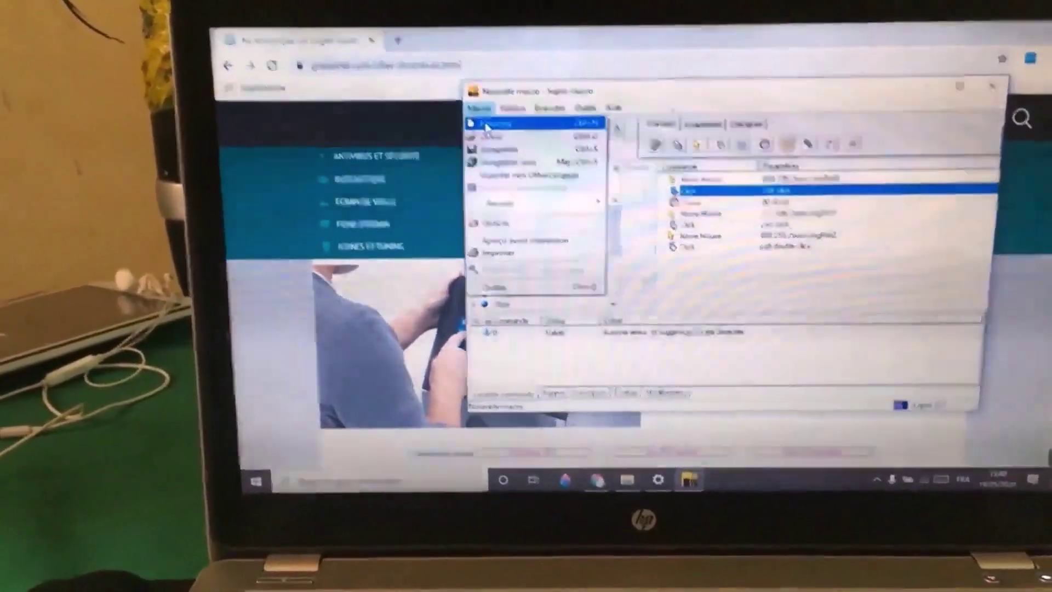
pyautogui.click(503, 127)
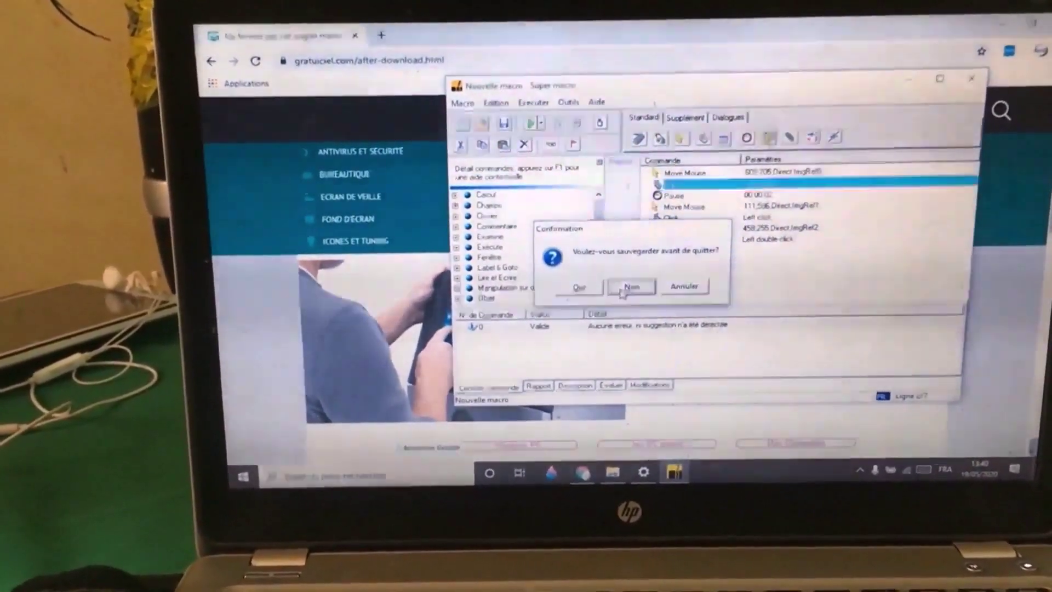
pyautogui.click(643, 296)
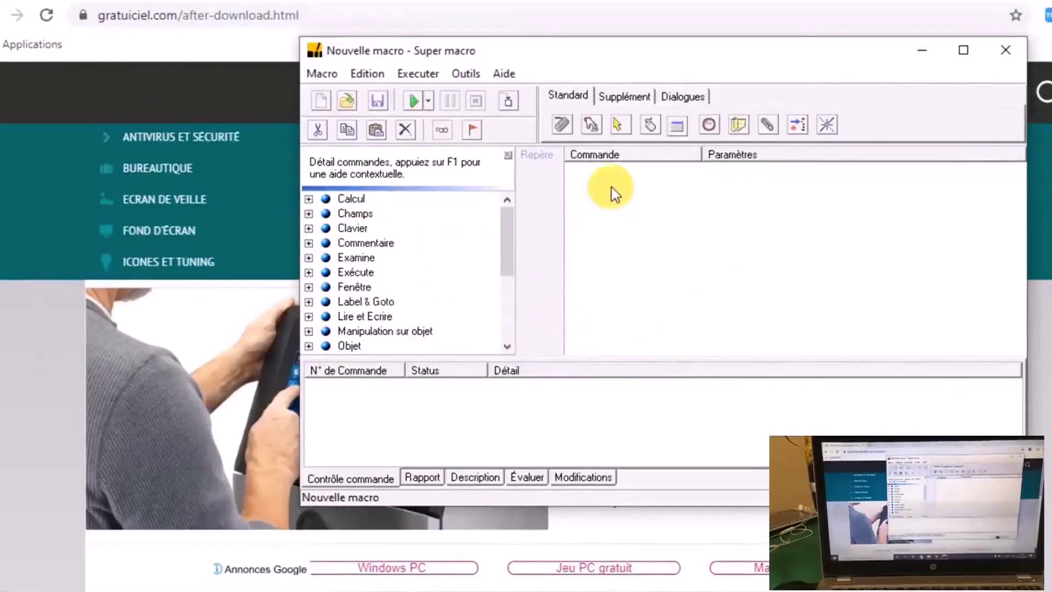
# - Add a direct mouse movement to the Chrome taskbar icon, capturing position X 569, Y 712
pyautogui.click(617, 125)
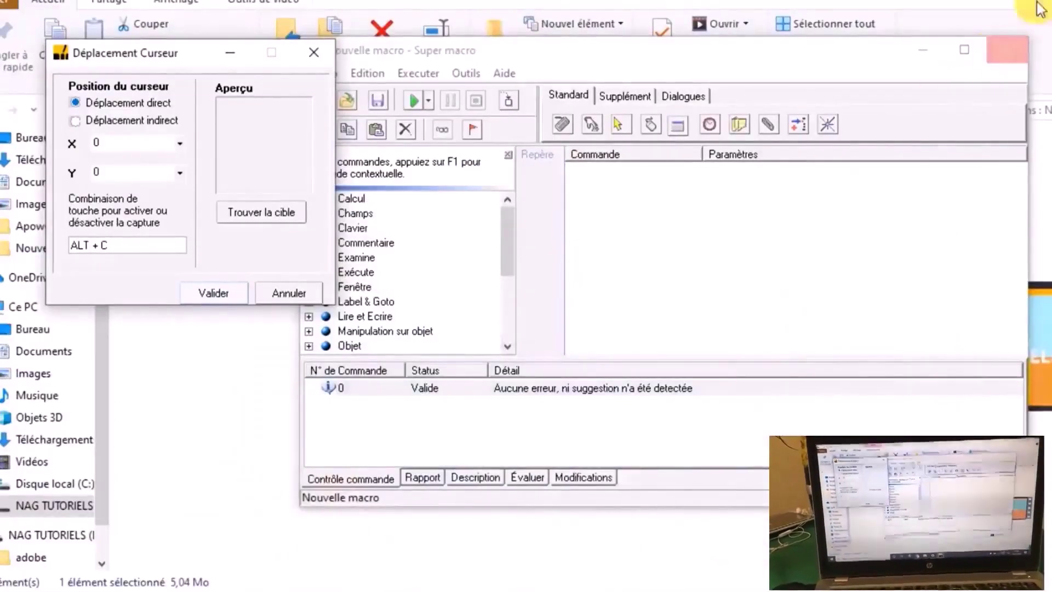
pyautogui.moveTo(489, 589)
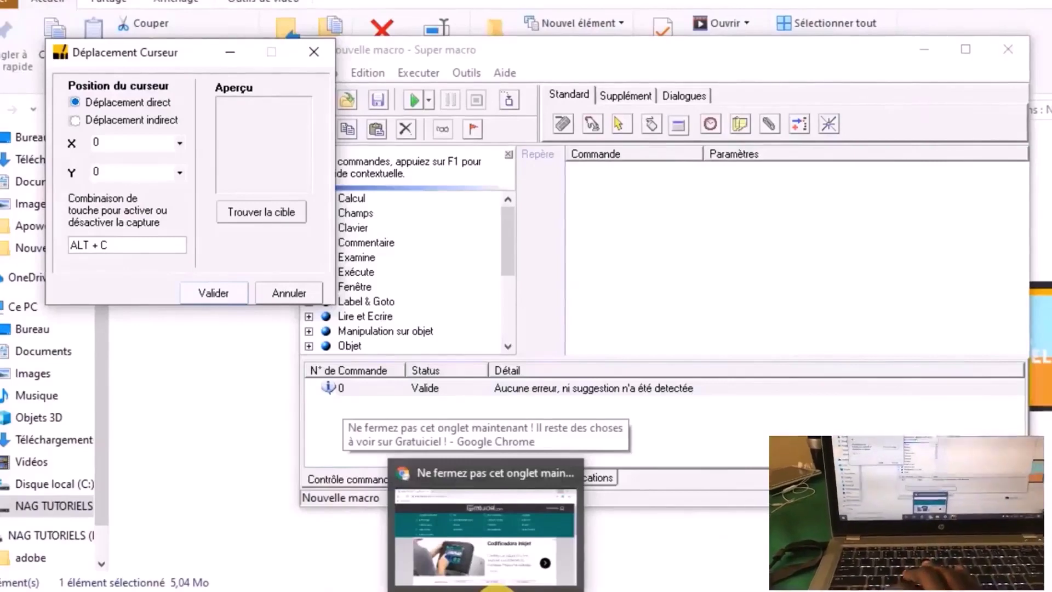
pyautogui.hotkey('alt', 'c')
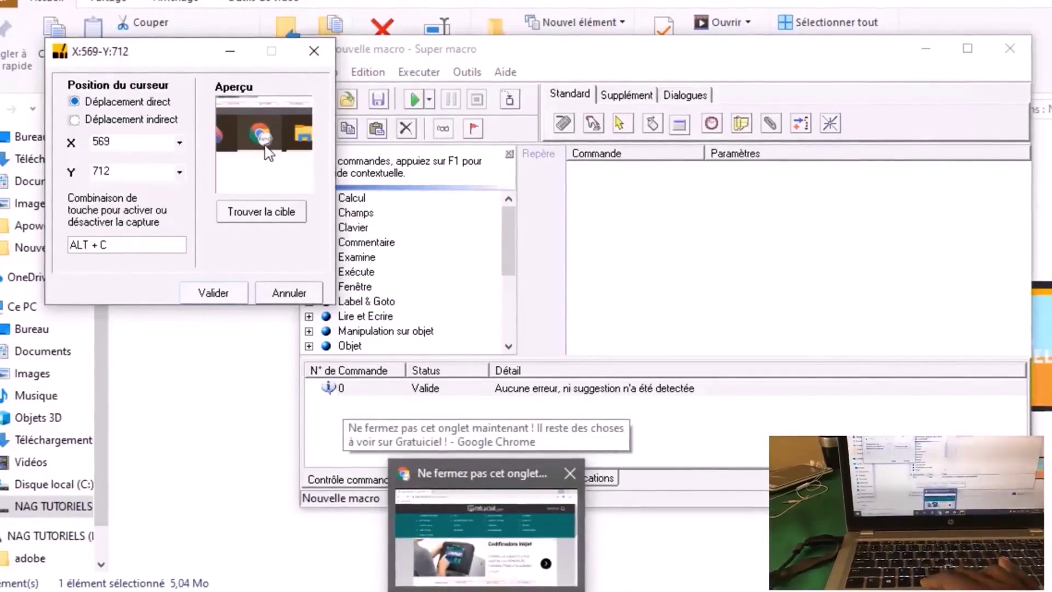
pyautogui.click(222, 303)
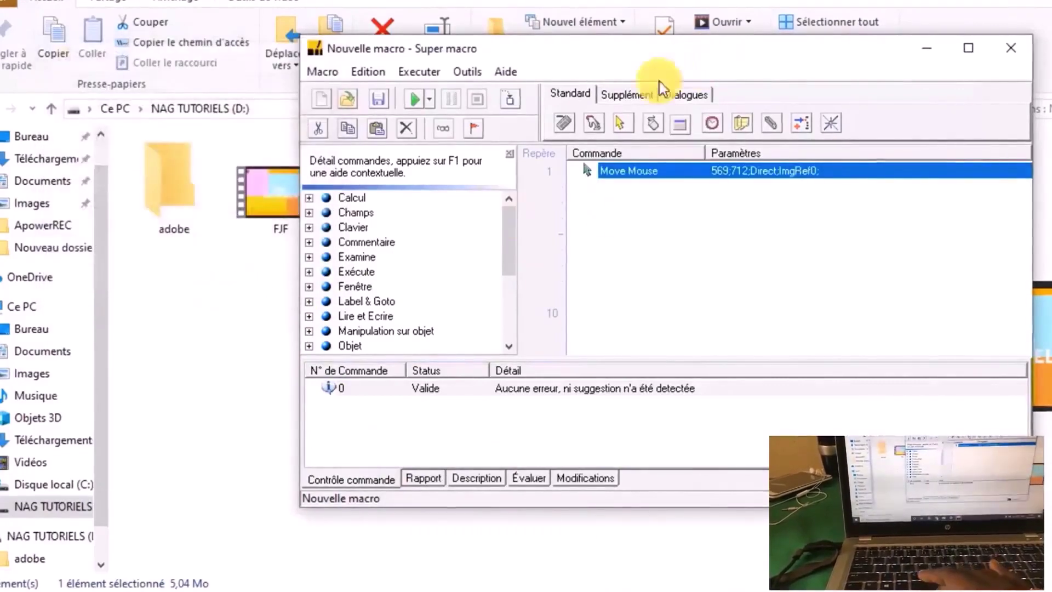
# - Add a single left-click command after the movement, followed by a one-second pause (00:00:01)
pyautogui.click(653, 123)
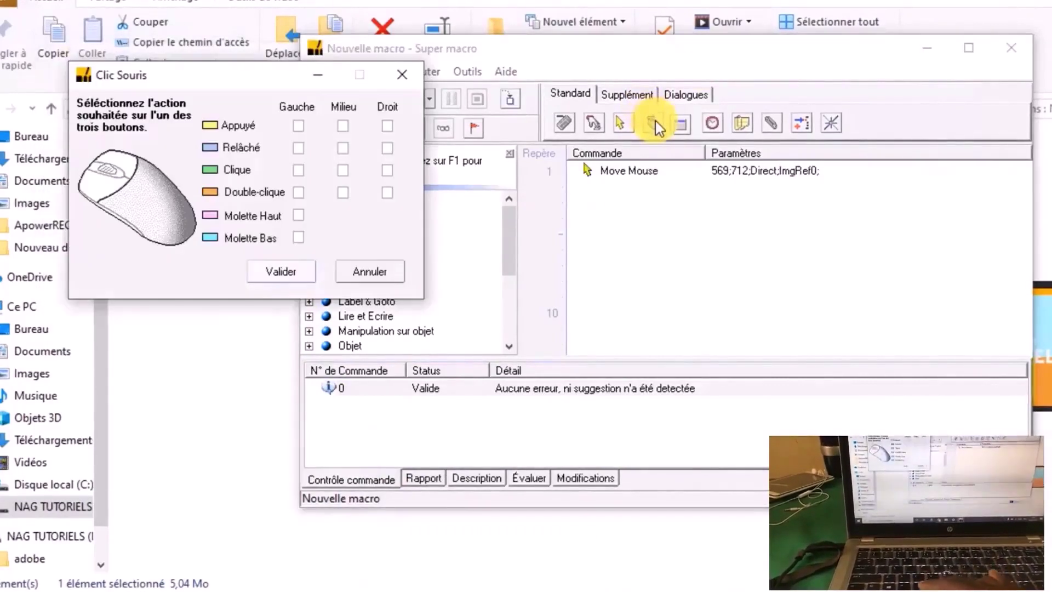
pyautogui.click(299, 170)
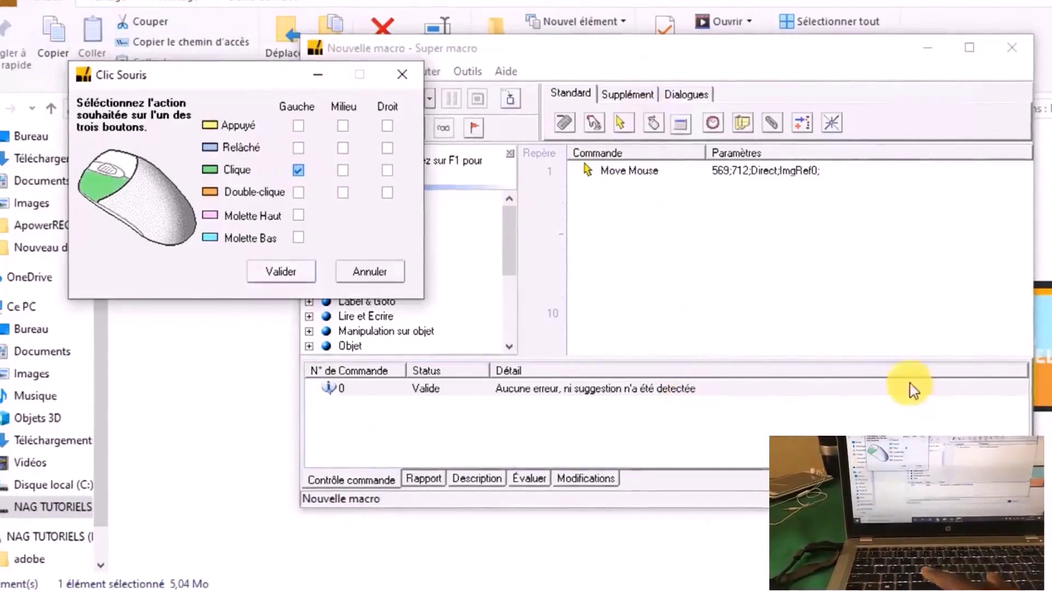
pyautogui.click(280, 271)
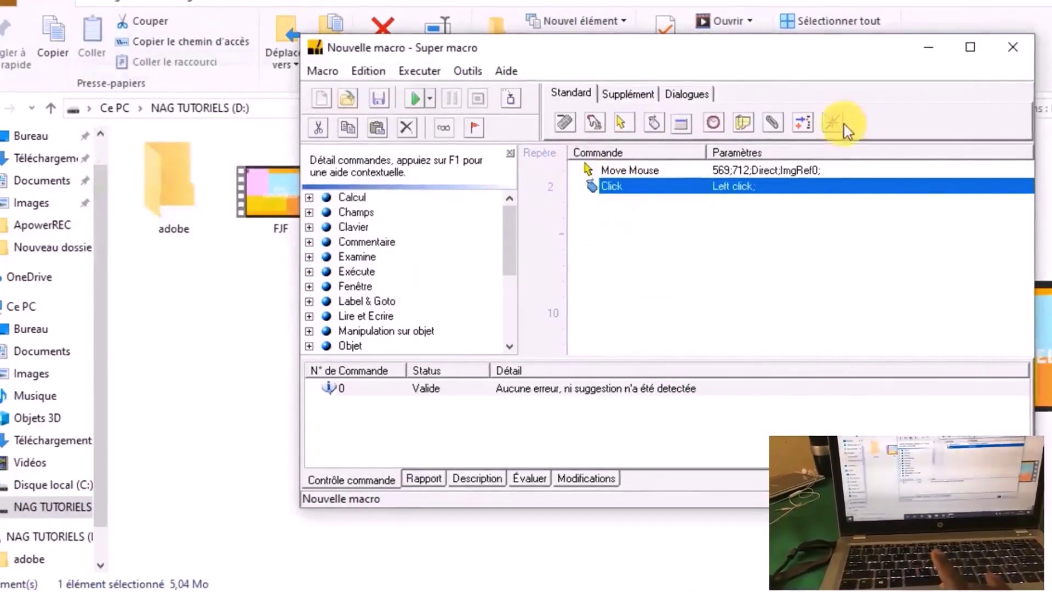
pyautogui.click(713, 122)
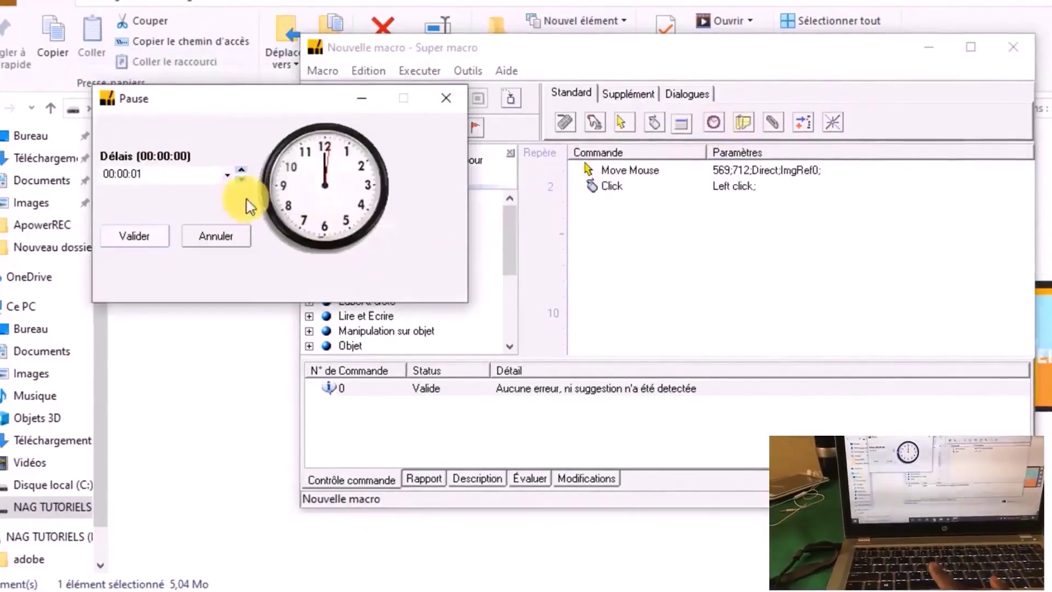
pyautogui.click(149, 240)
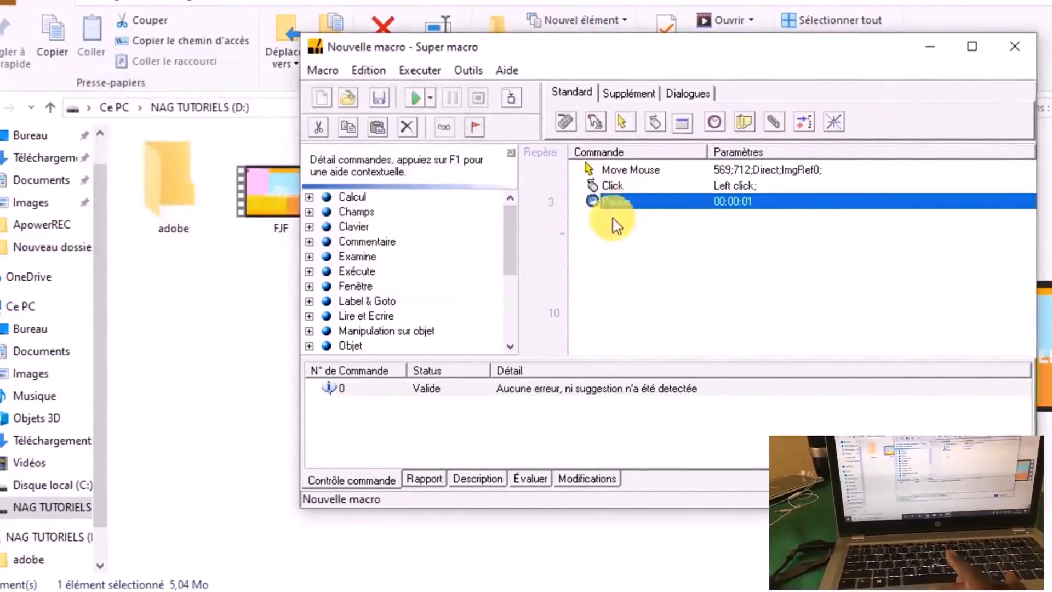
# - Bring Chrome forward and add a direct mouse movement to its new-tab button, capturing position X 273, Y 13
pyautogui.click(611, 235)
pyautogui.click(647, 590)
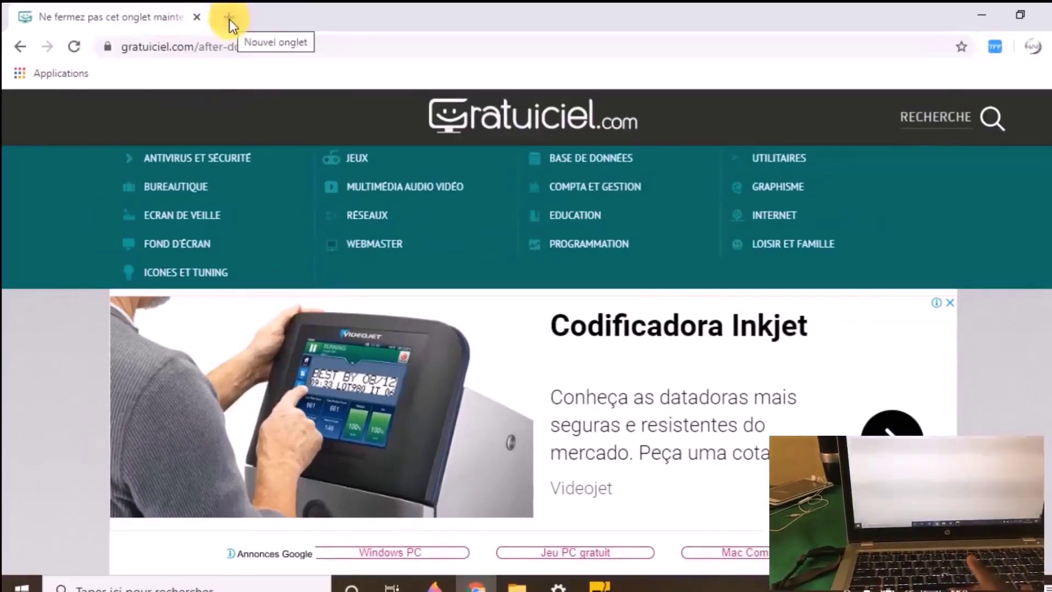
pyautogui.click(229, 18)
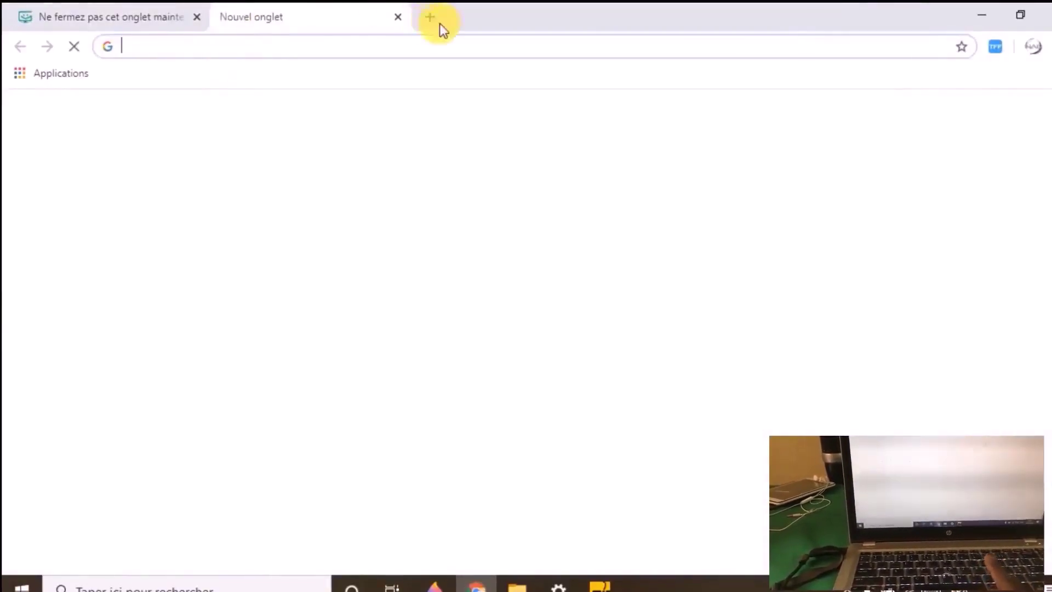
pyautogui.click(398, 17)
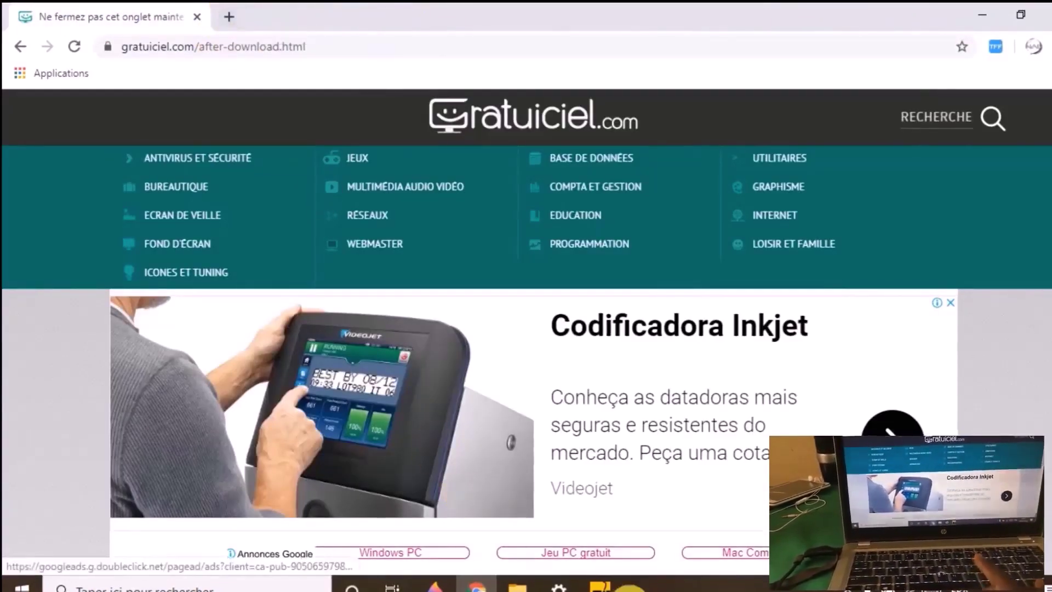
pyautogui.click(604, 589)
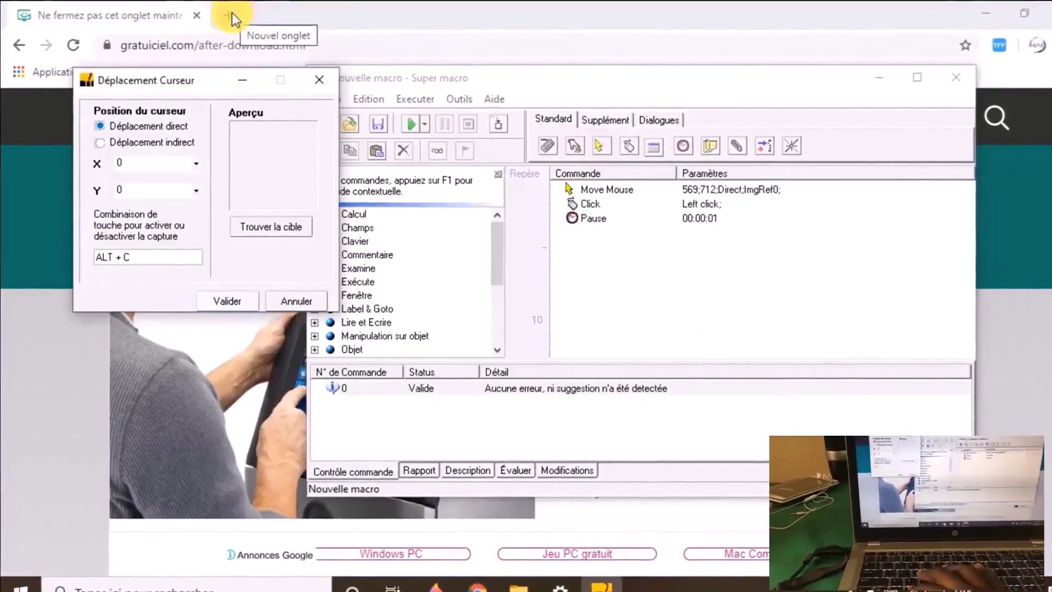
pyautogui.hotkey('alt', 'c')
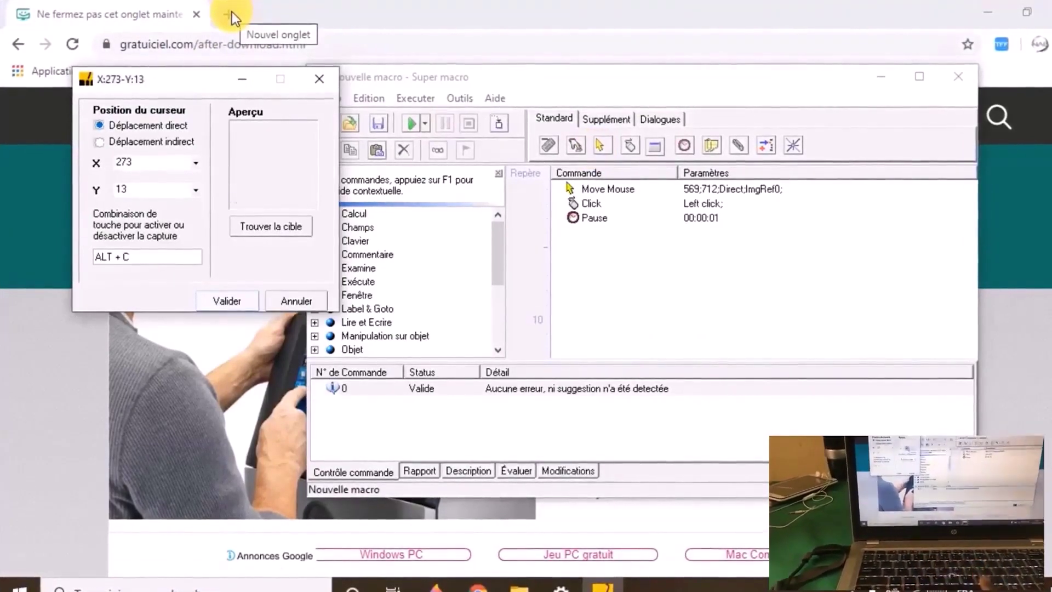
pyautogui.click(220, 299)
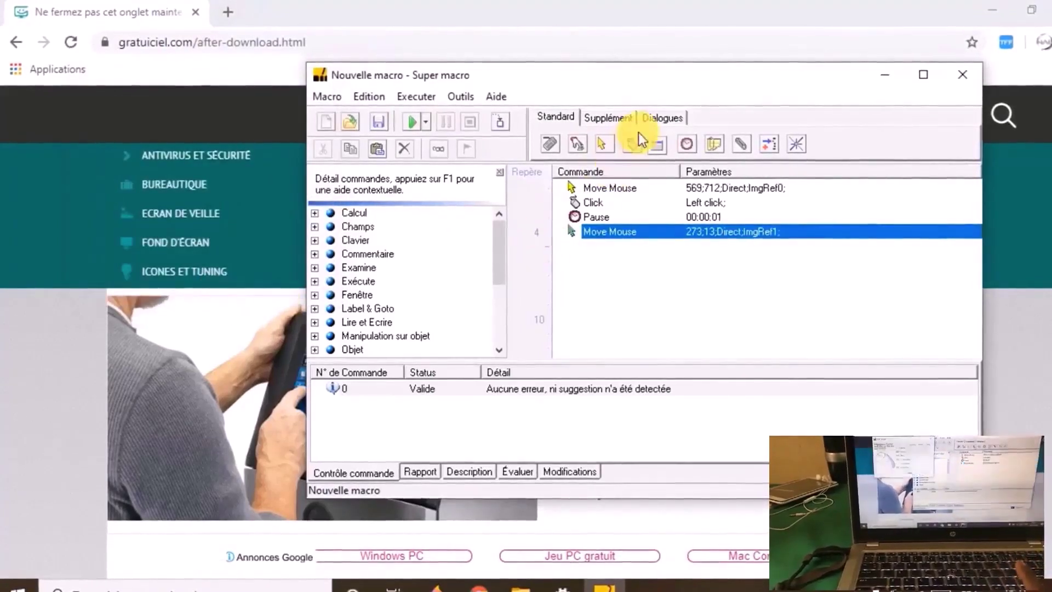
# - Add a single left-click command after the movement to the new-tab button
pyautogui.click(633, 145)
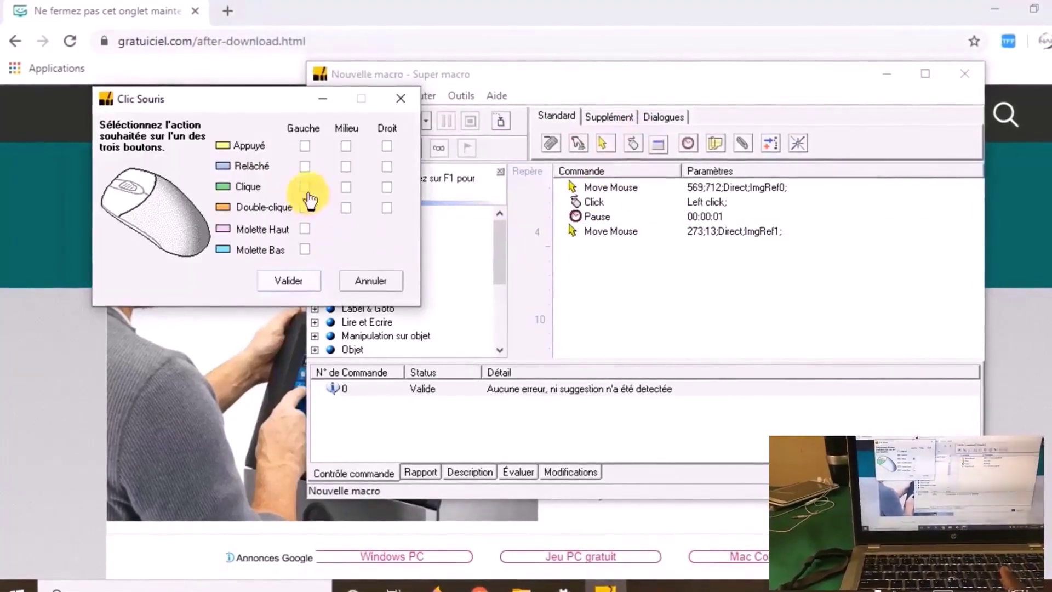
pyautogui.click(307, 191)
pyautogui.click(288, 280)
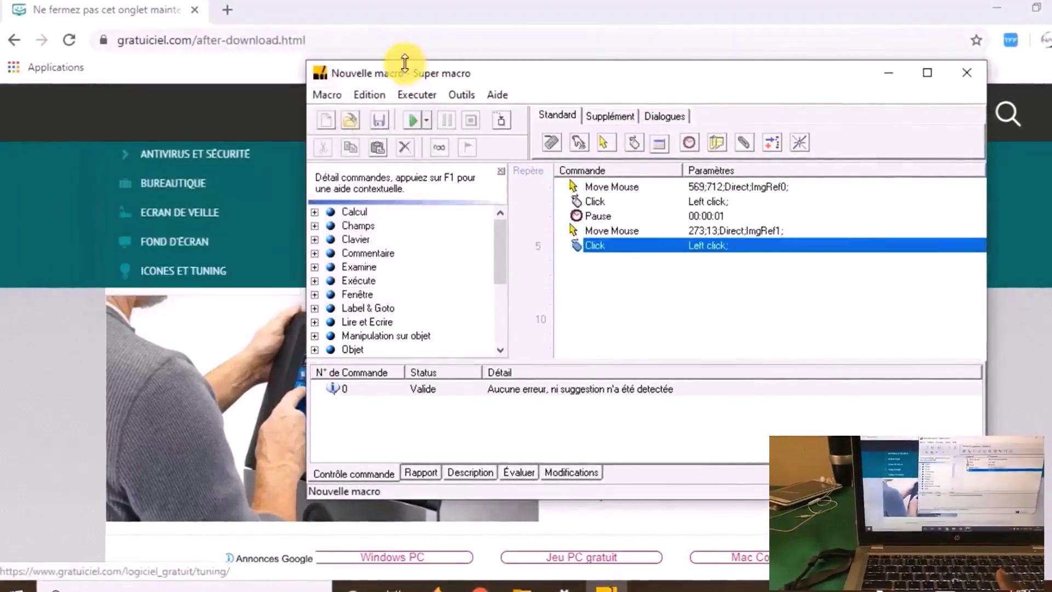
# - Open a new tab in Chrome and bring up the NAG TUTORIELS YouTube channel's URL in the address bar
pyautogui.click(235, 10)
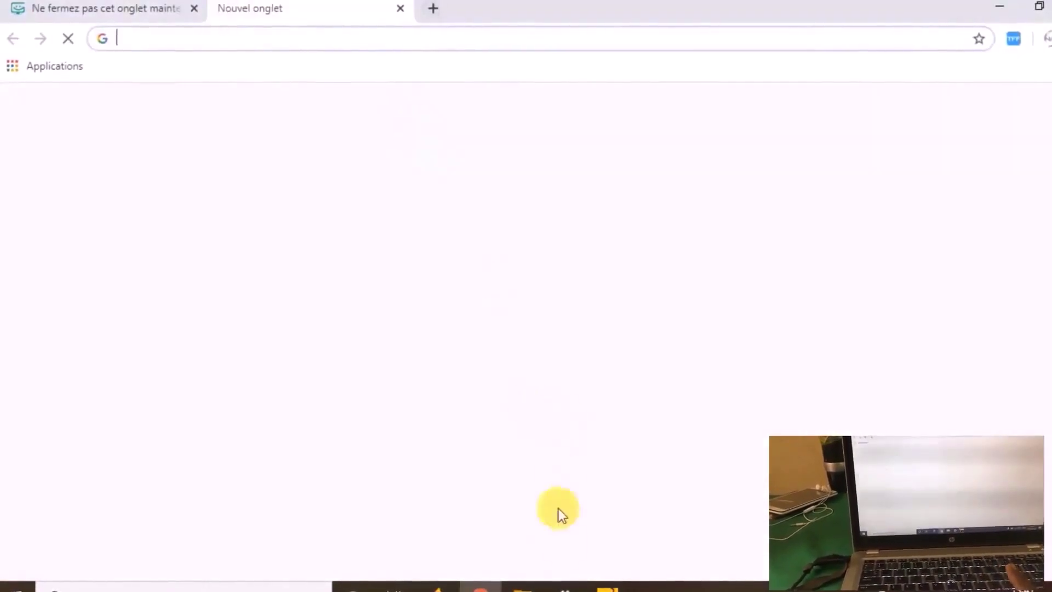
pyautogui.click(607, 589)
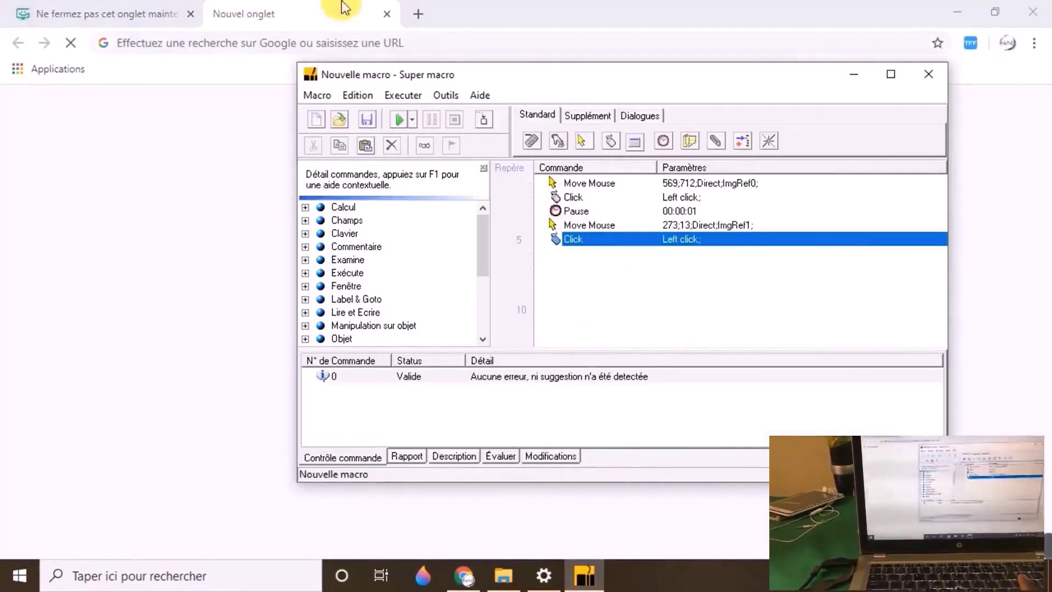
pyautogui.click(402, 47)
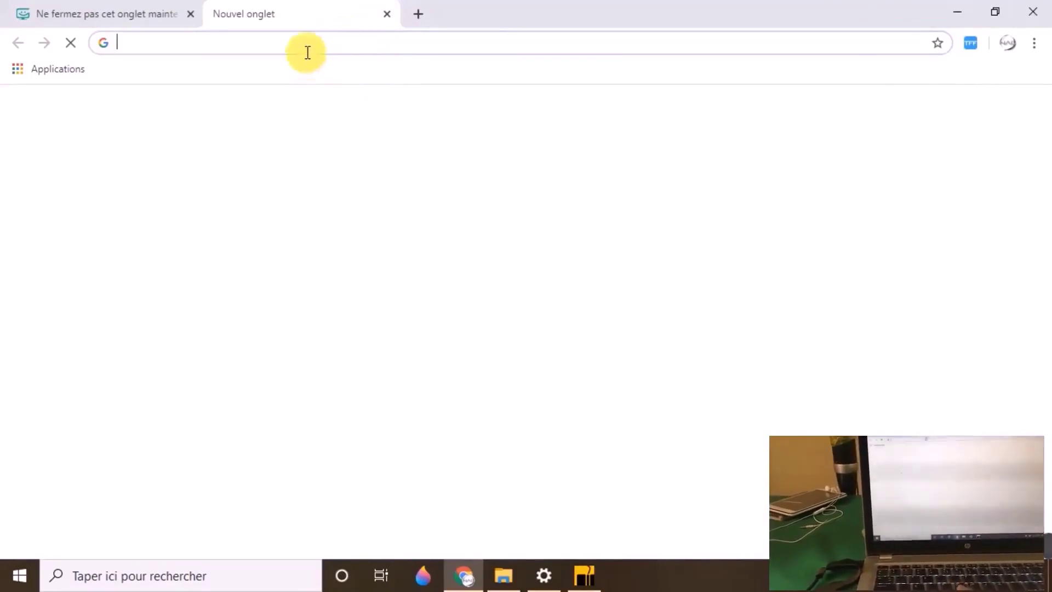
pyautogui.write('y')
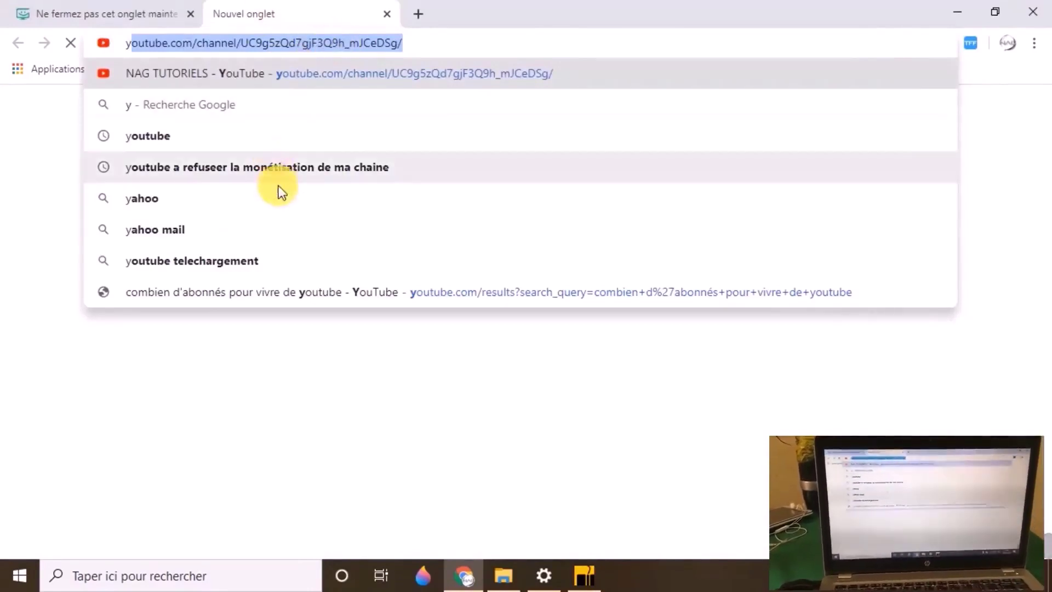
# - Add a text-typing command containing the NAG TUTORIELS YouTube channel's URL to the end of the macro in Super macro
pyautogui.click(584, 576)
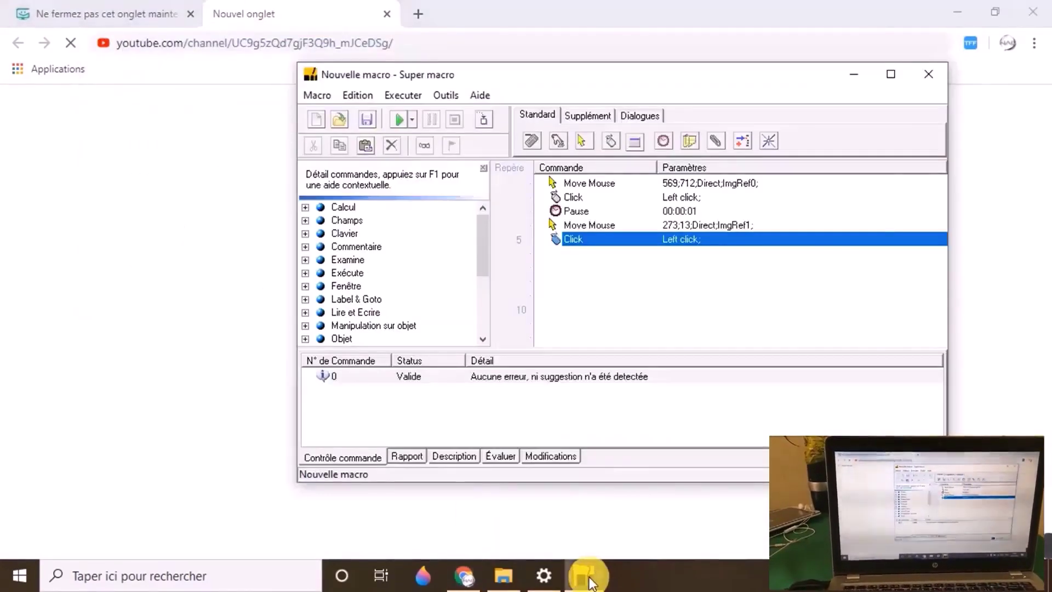
pyautogui.click(530, 142)
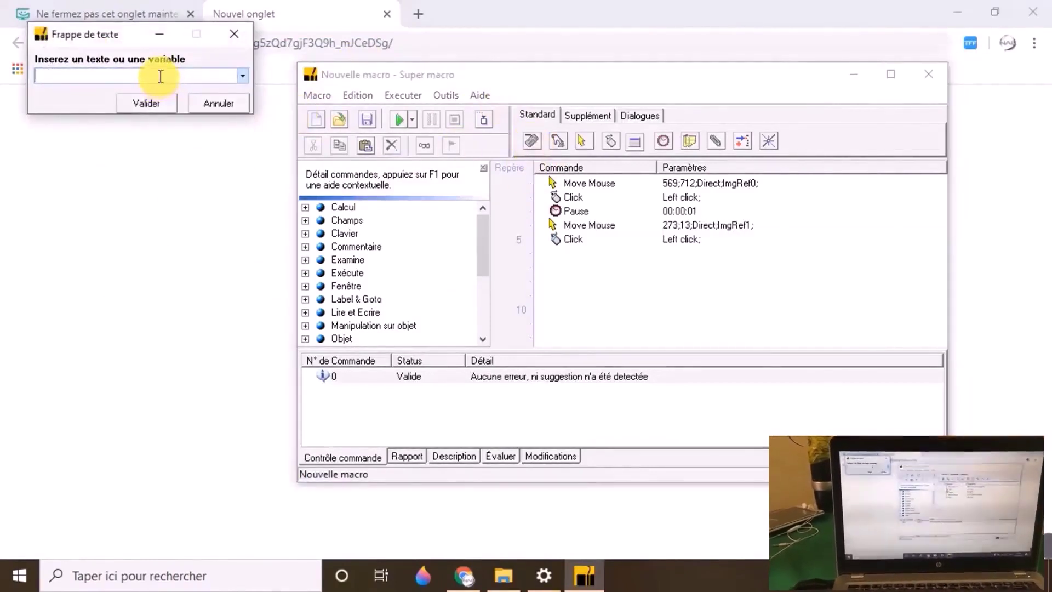
pyautogui.write('https://www.youtube.com/channel/UC9g5zQd7gjF3Q9h_mJCeDSg/')
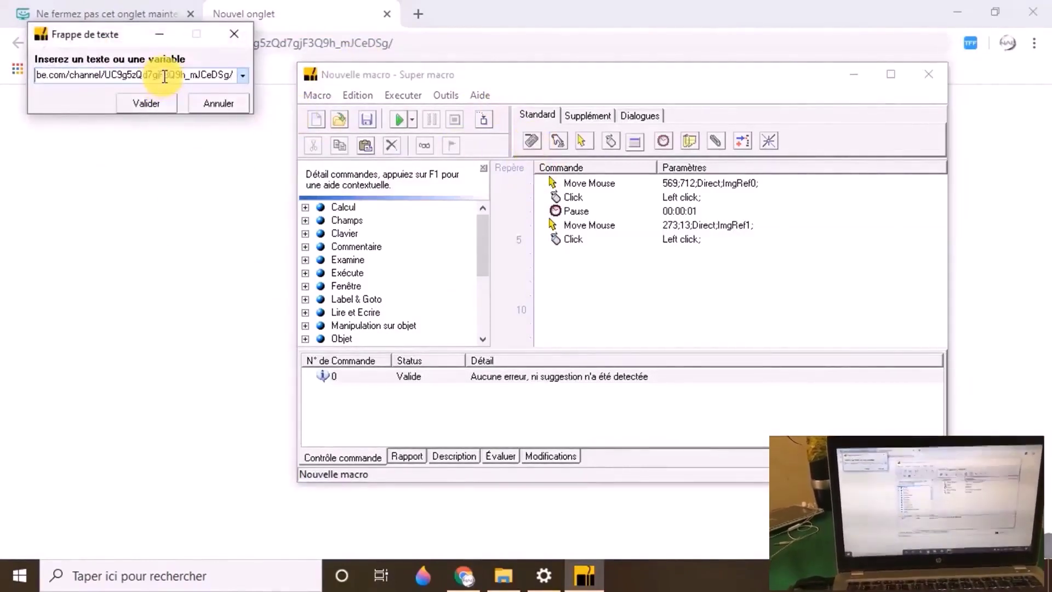
pyautogui.click(157, 98)
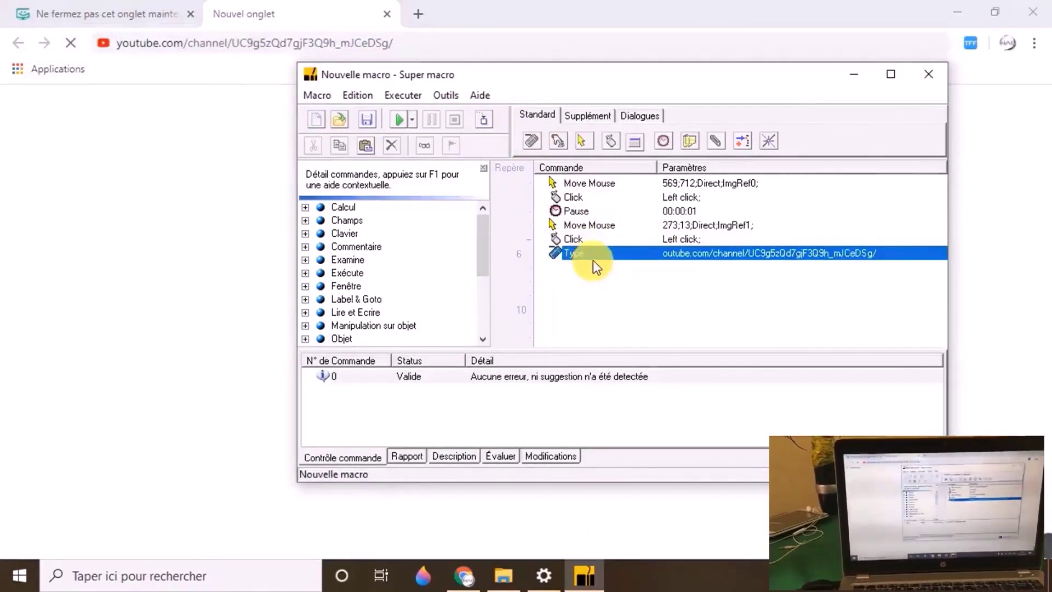
# - Dismiss the unresponsive-page dialog in Chrome and replace the stuck tab with a fresh blank one
pyautogui.click(432, 42)
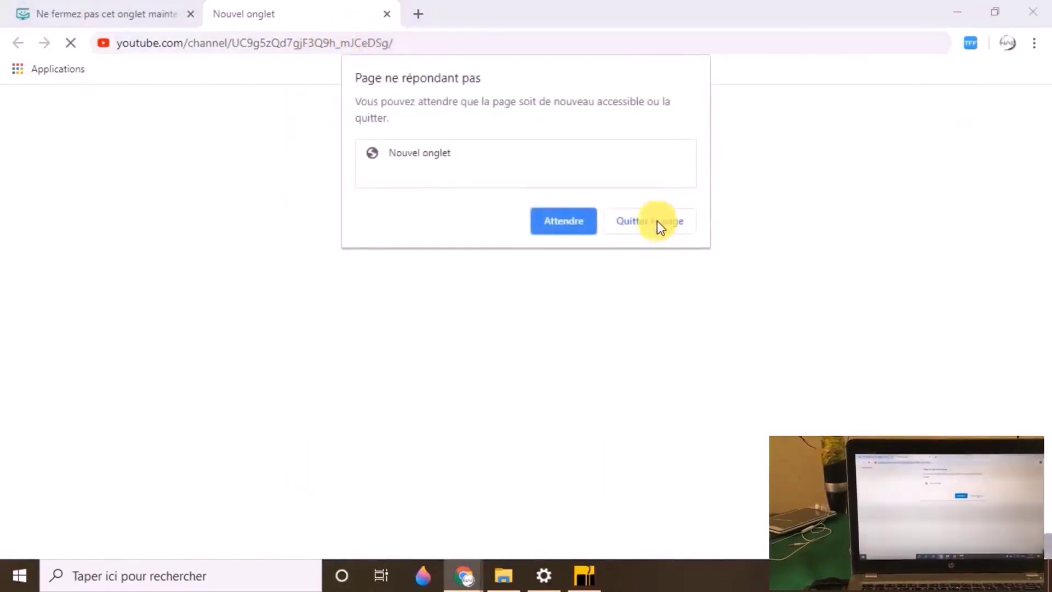
pyautogui.click(579, 223)
pyautogui.click(388, 14)
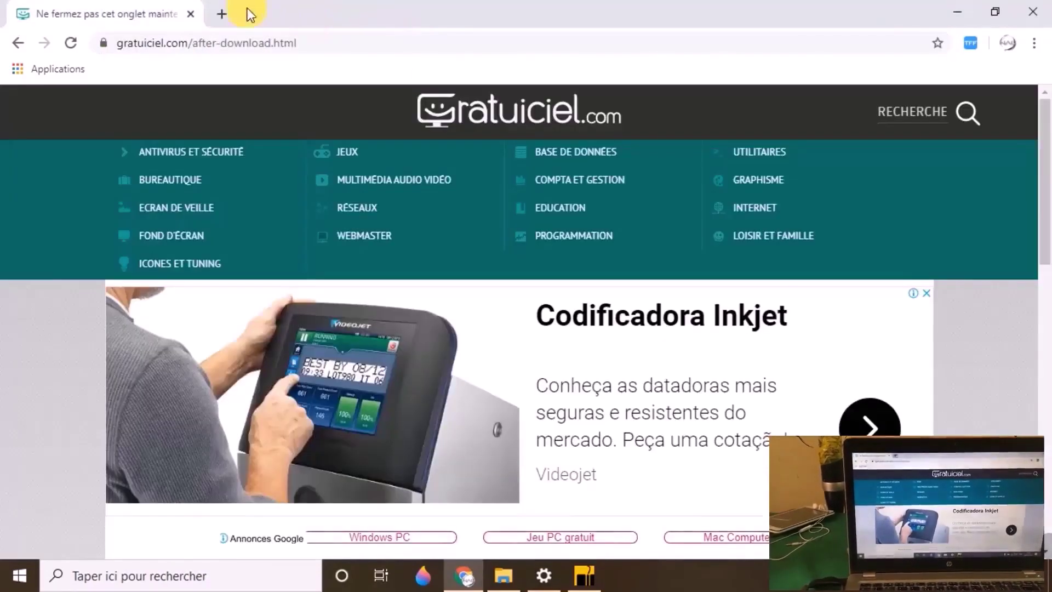
pyautogui.click(227, 13)
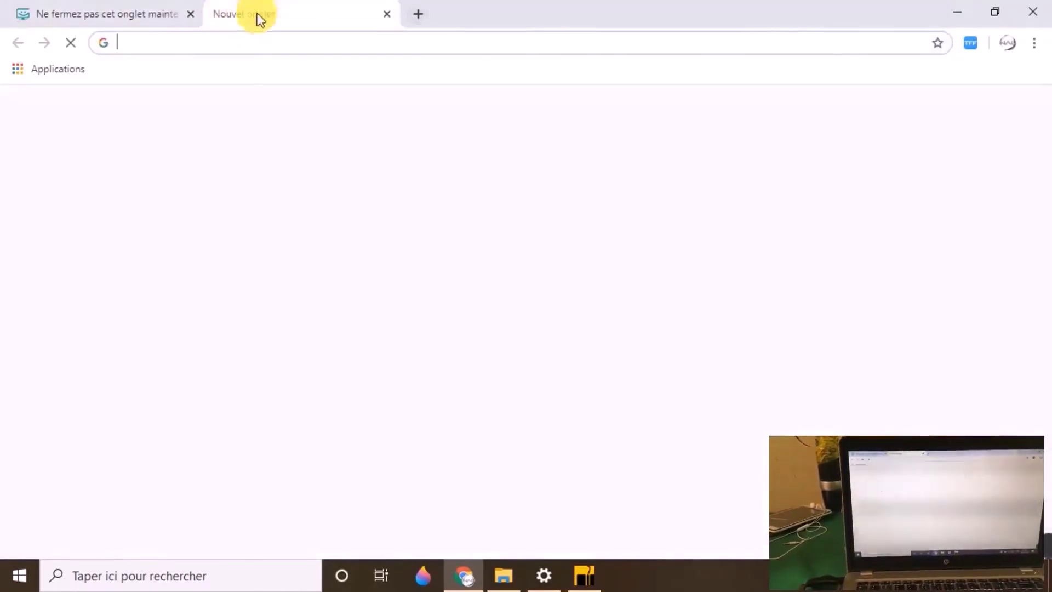
# - Close the blank Chrome tab and add an Enter special-key command with press and release after the URL text in Super macro
pyautogui.click(387, 14)
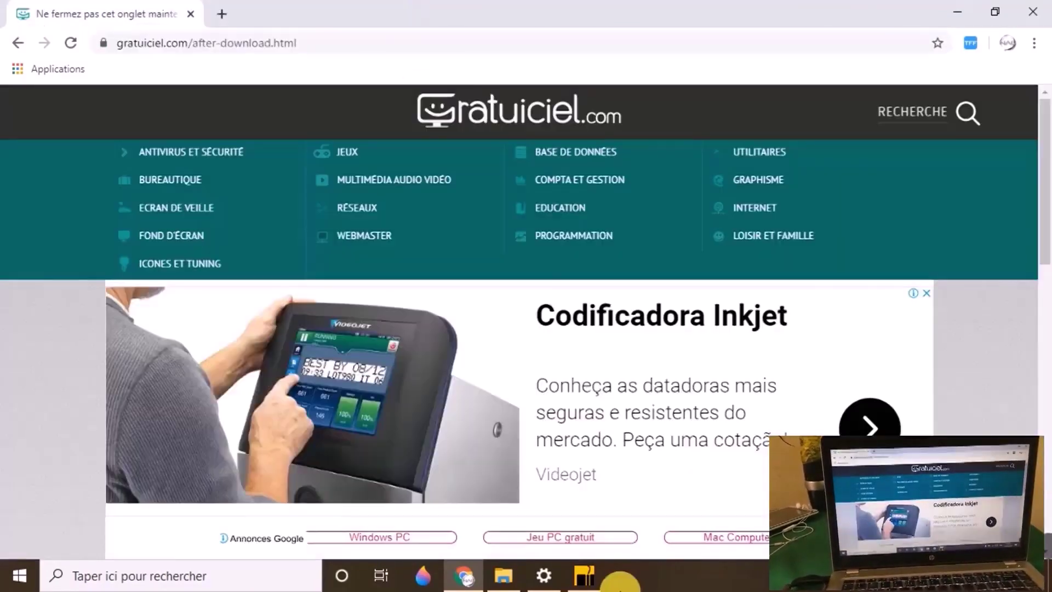
pyautogui.click(584, 575)
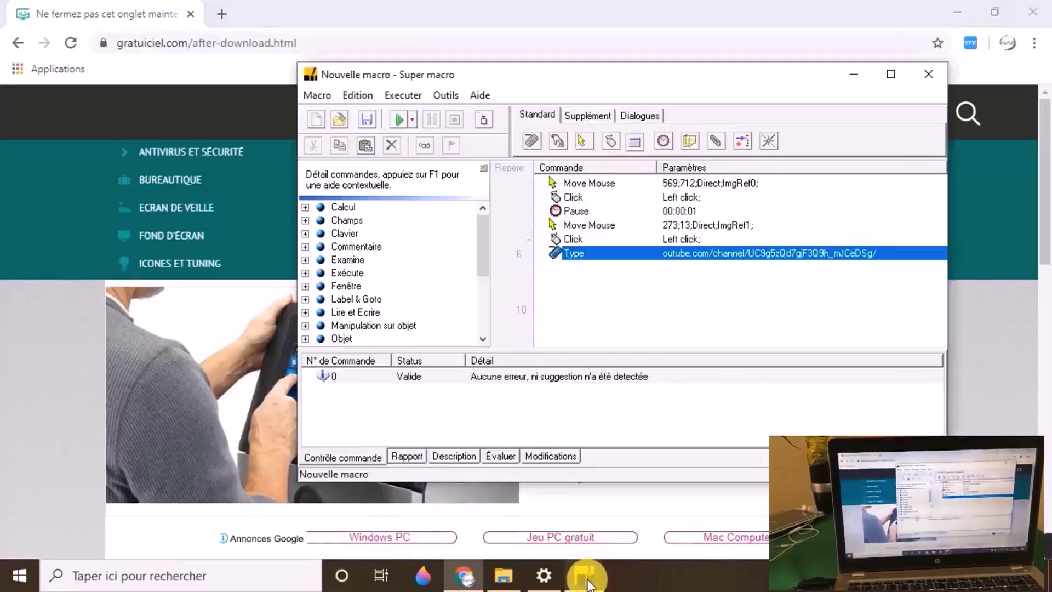
pyautogui.click(557, 140)
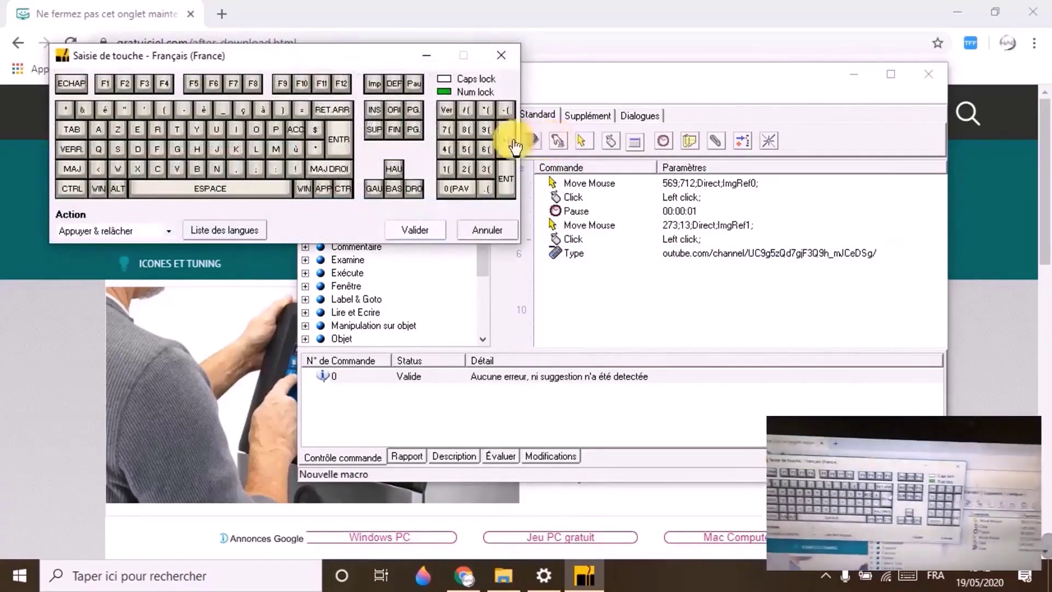
pyautogui.click(340, 141)
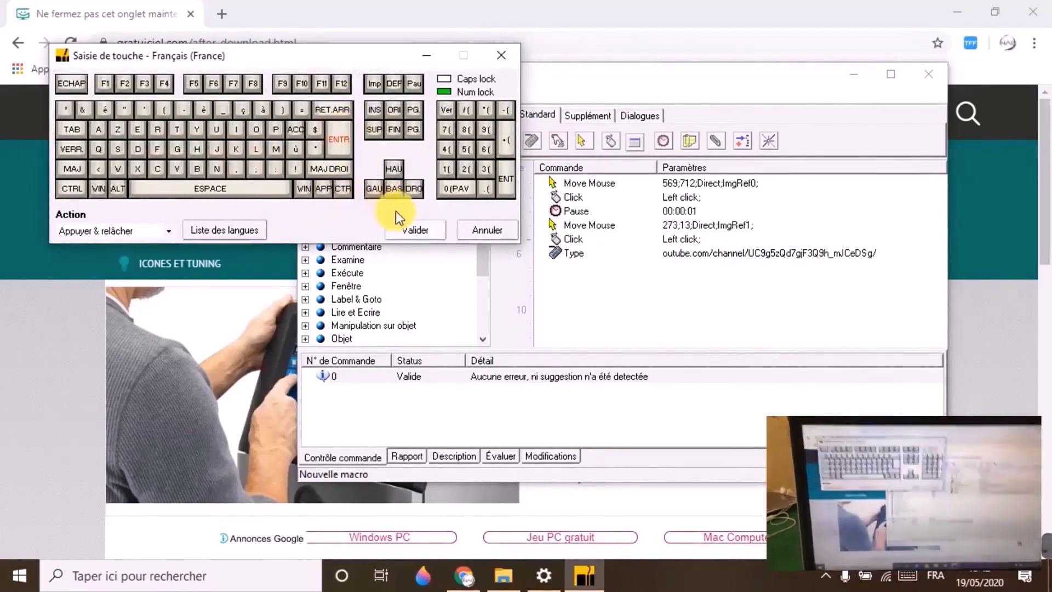
pyautogui.click(404, 227)
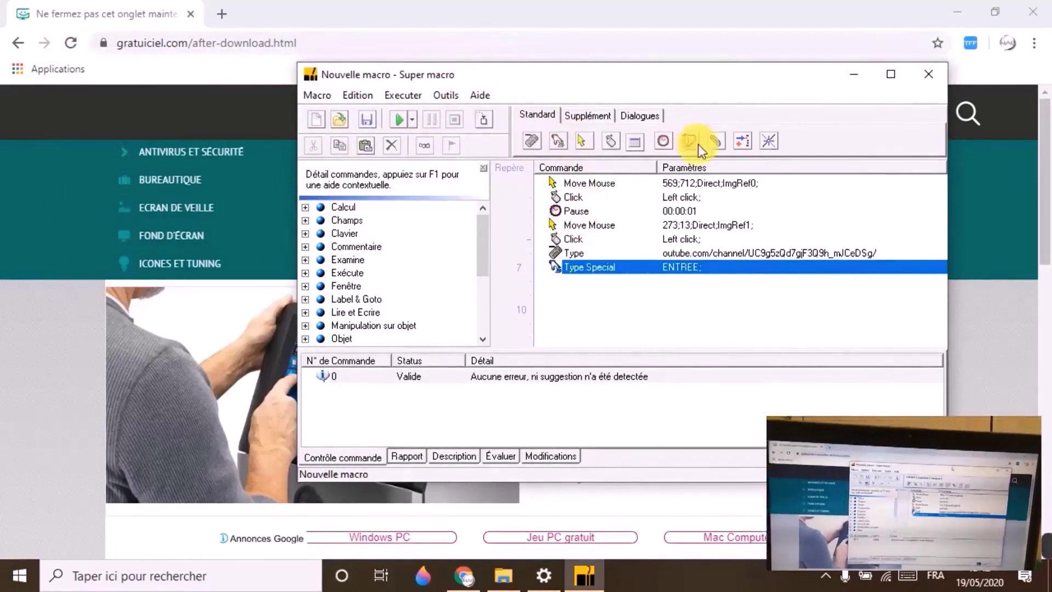
# - Insert a 00:00:02 pause between the second left-click command and the URL-typing command
pyautogui.moveTo(705, 77); pyautogui.dragTo(710, 94)
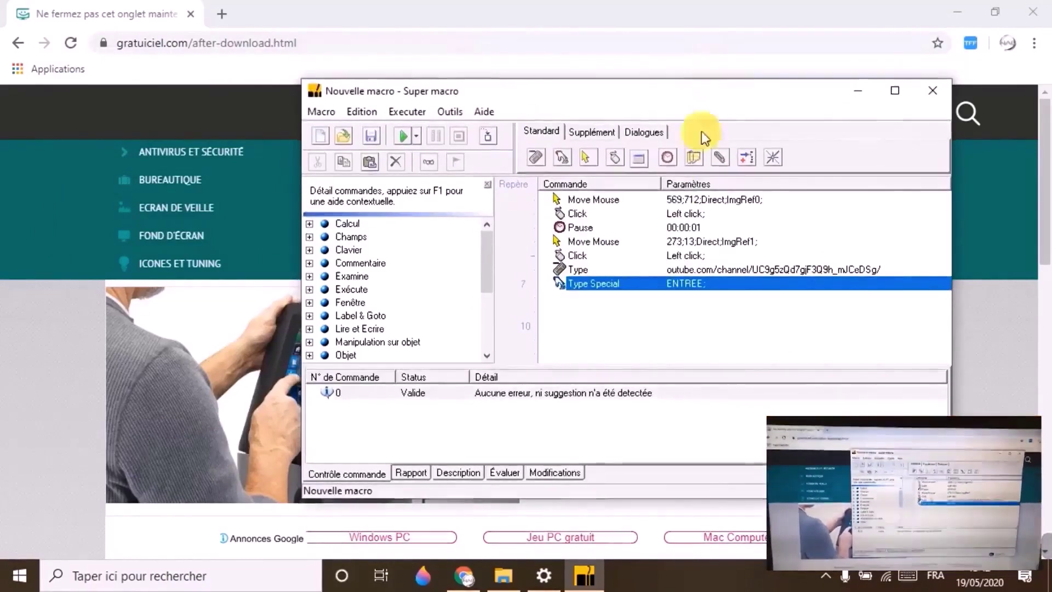
pyautogui.click(600, 260)
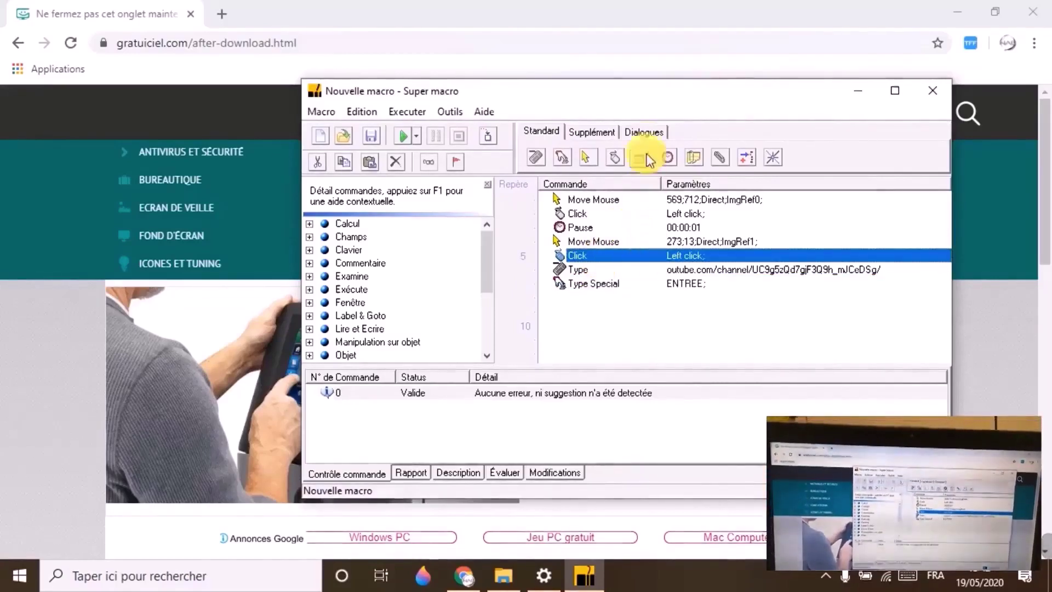
pyautogui.click(668, 158)
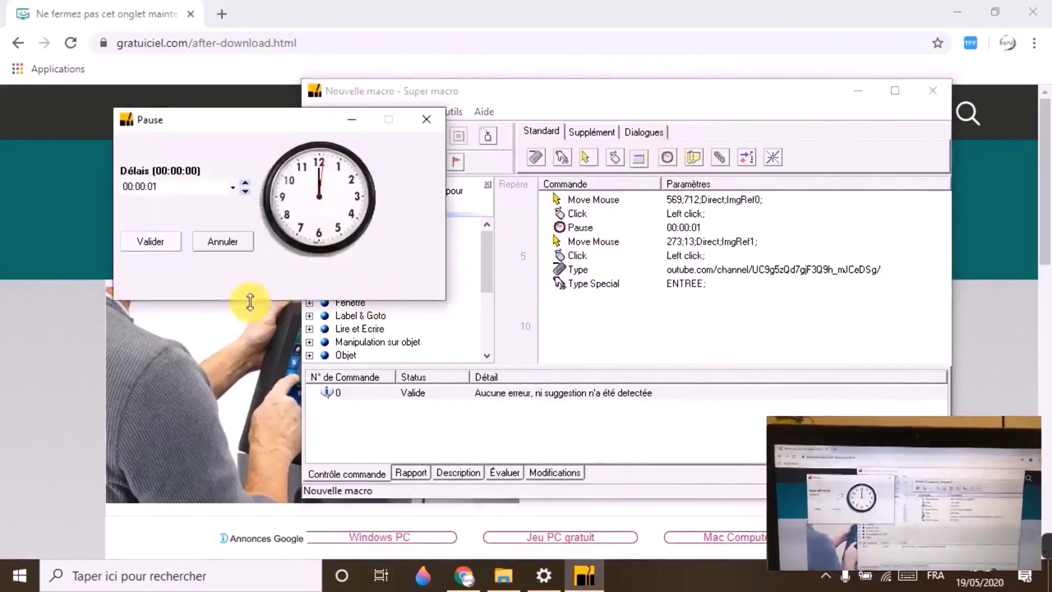
pyautogui.click(244, 184)
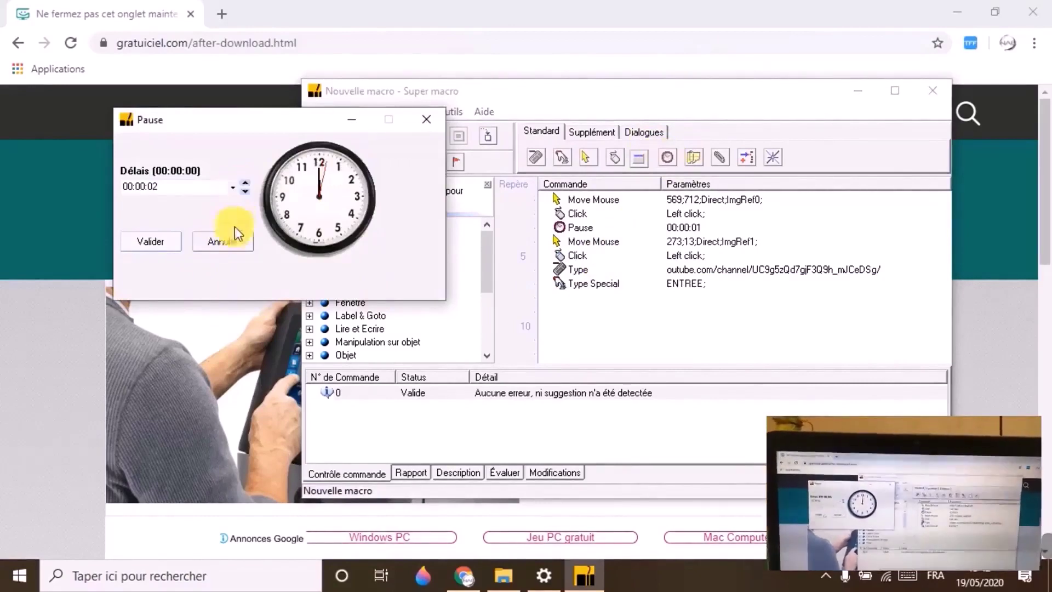
pyautogui.click(170, 241)
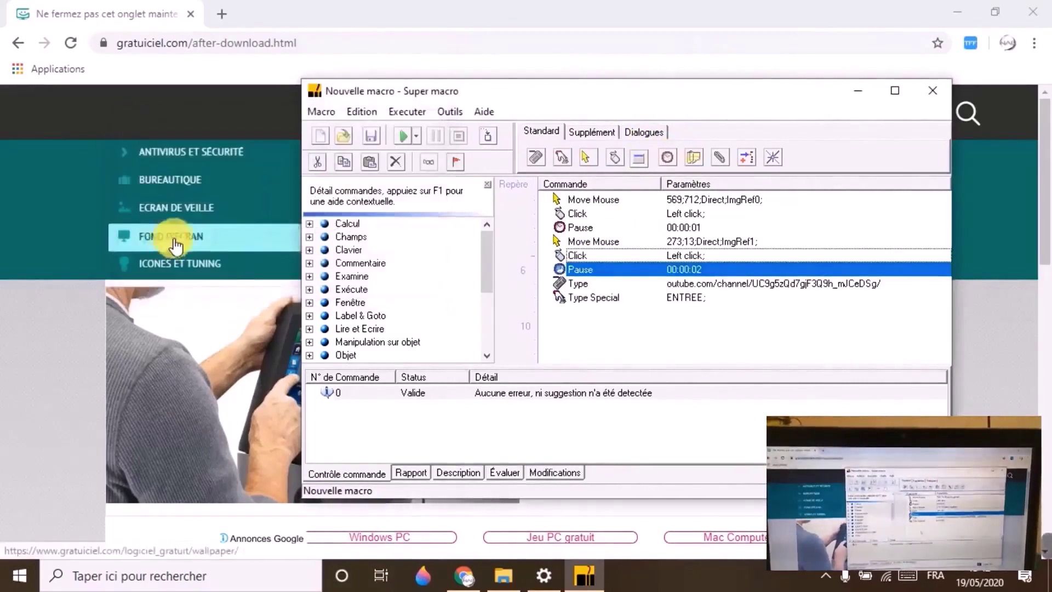
# - Run the finished macro that opens Chrome and loads the YouTube channel
pyautogui.click(609, 337)
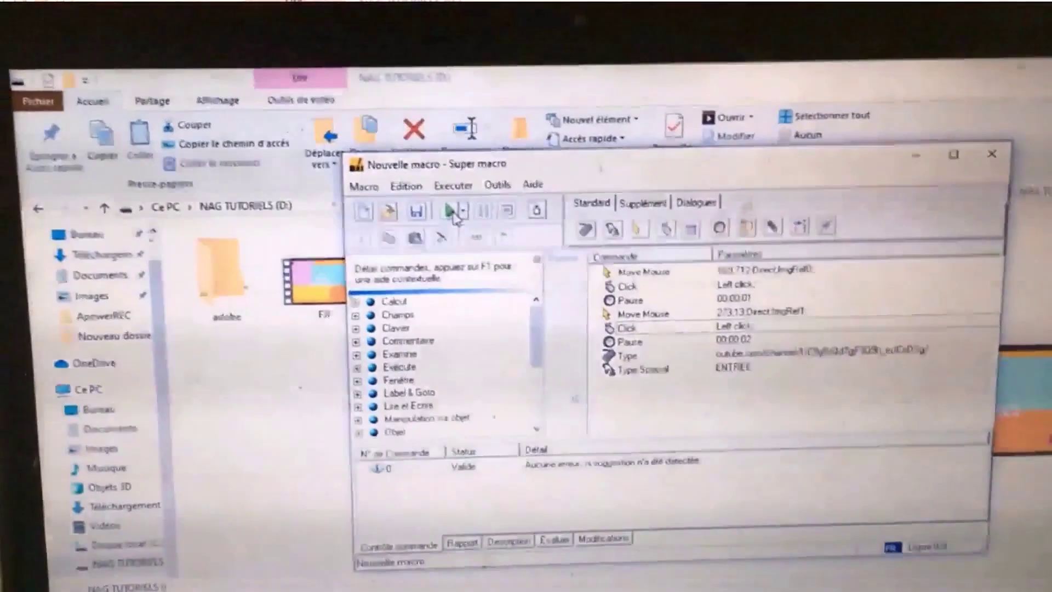
pyautogui.click(408, 197)
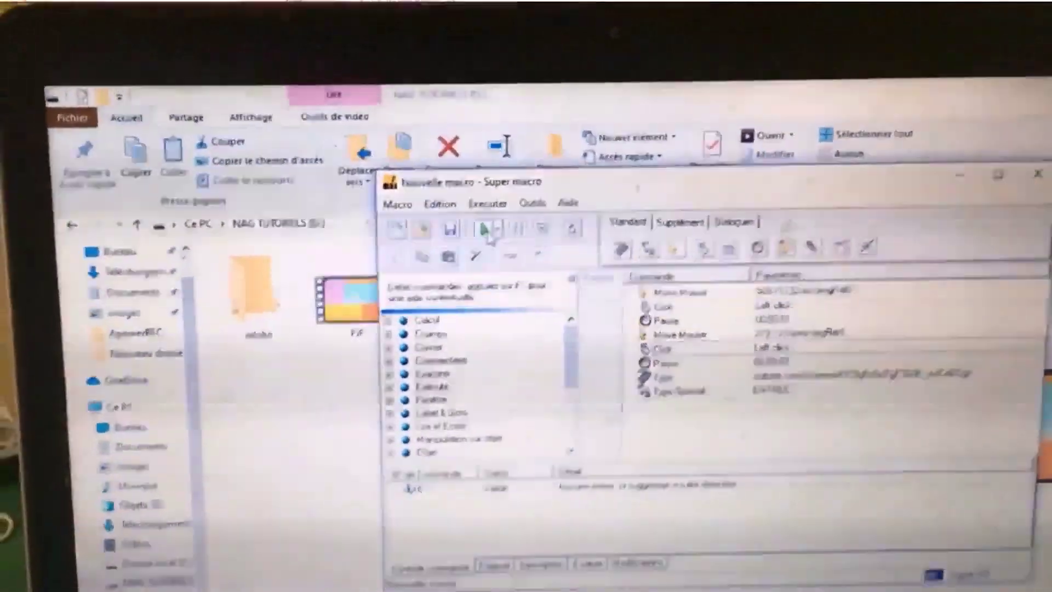